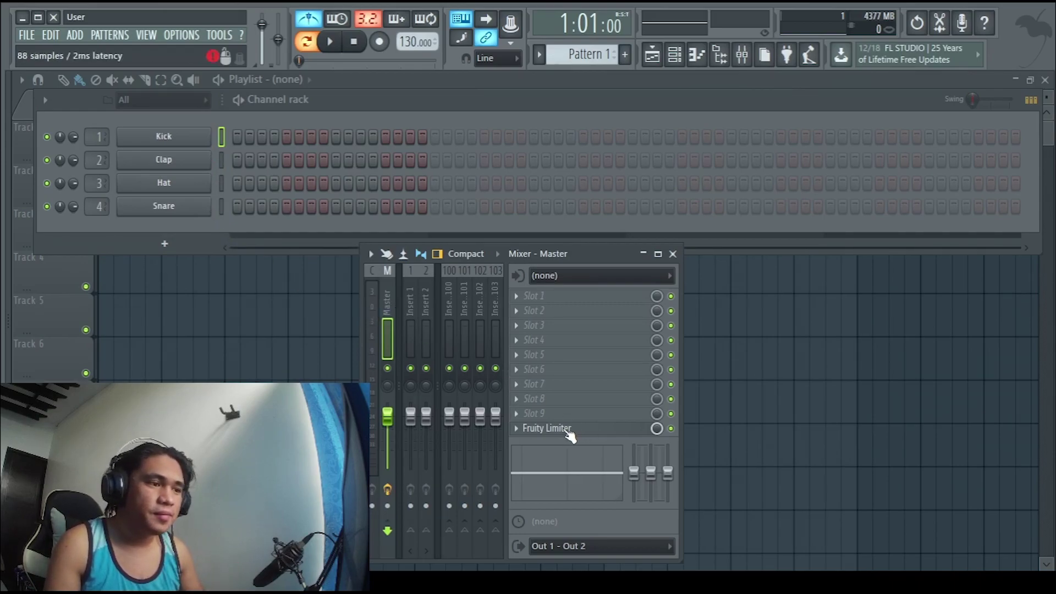
Remove the Fruity Limiter from the Master track's effect slot.
click(516, 429)
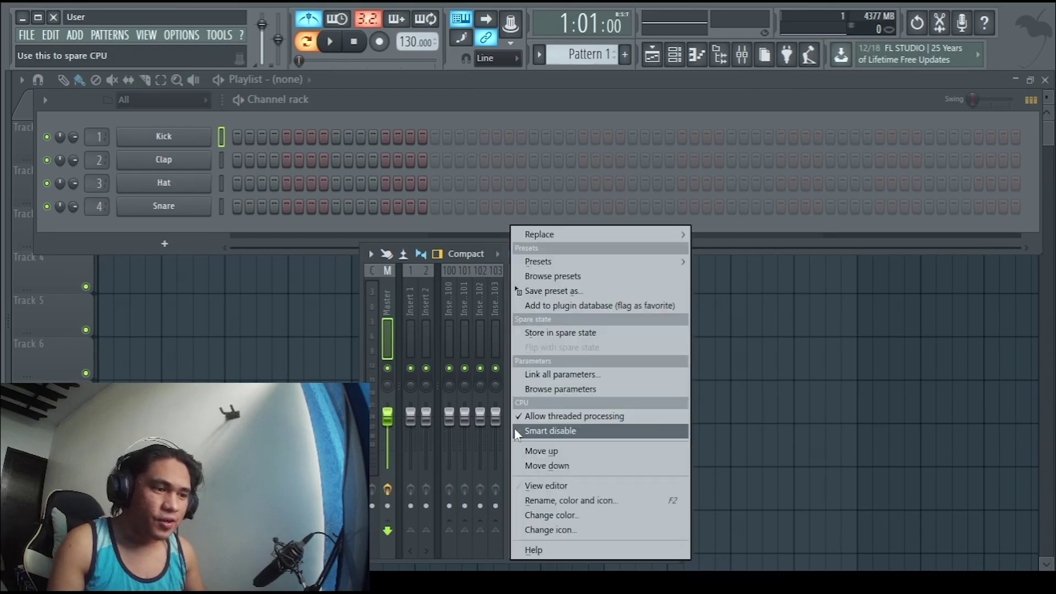
mouse_move(570, 237)
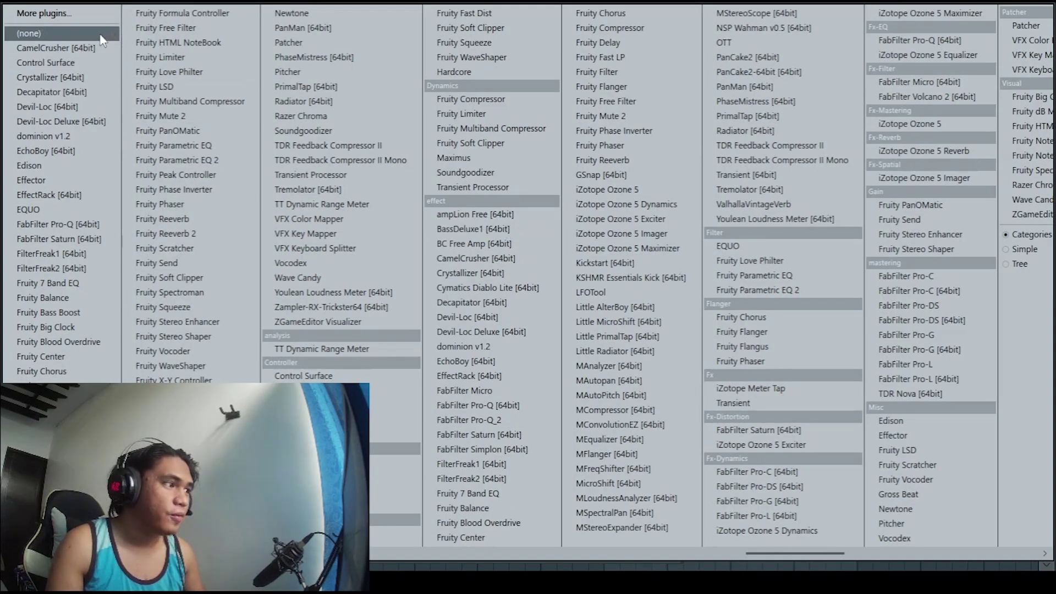
click(102, 40)
Delete the Kick, Clap, Hat and Snare drum channels, leaving only the Sampler.
right_click(170, 138)
click(236, 285)
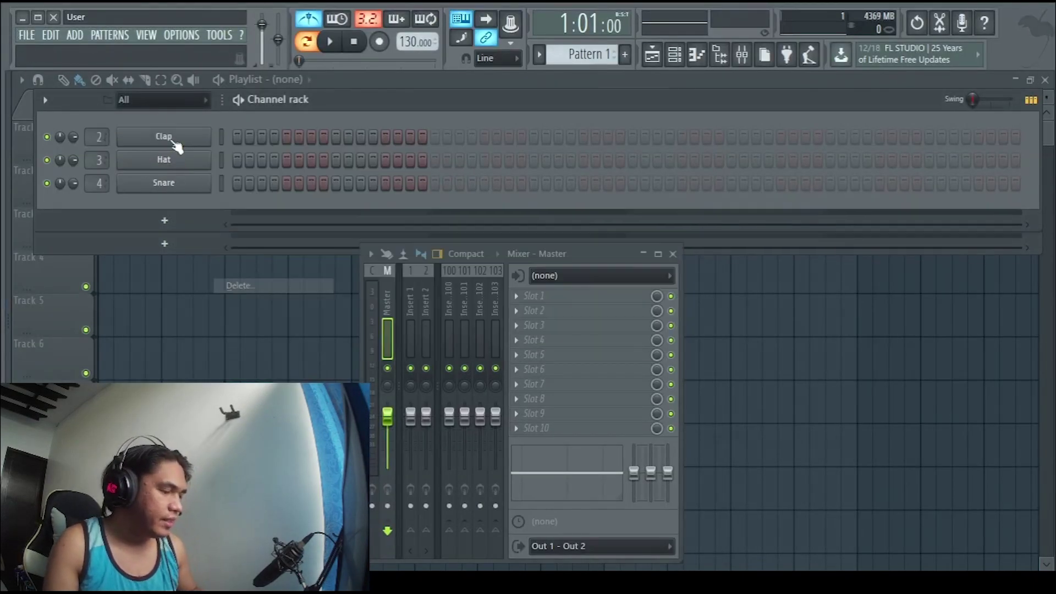
right_click(176, 141)
click(236, 285)
right_click(175, 142)
click(237, 285)
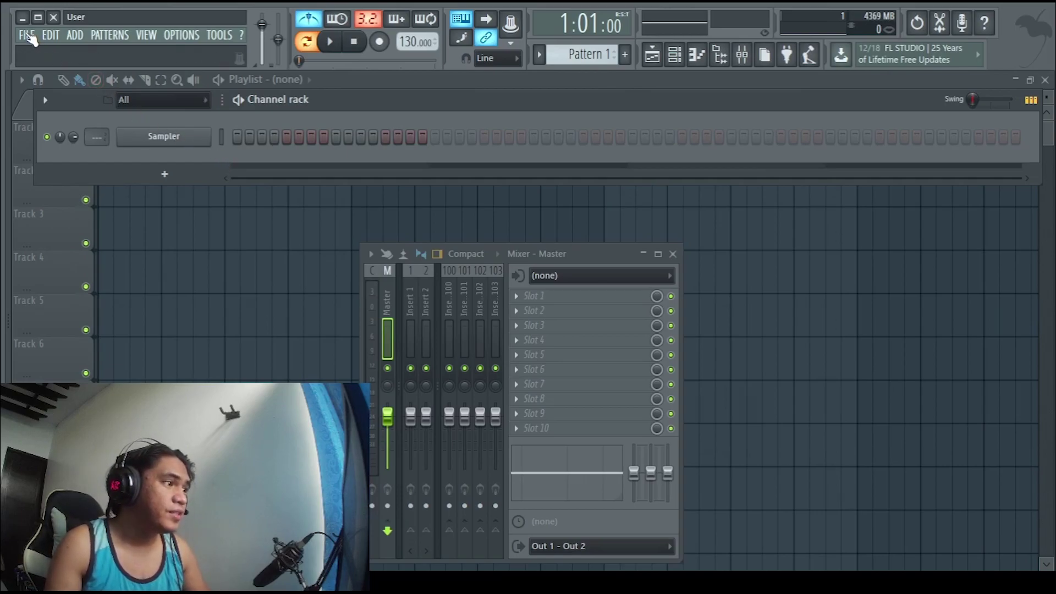
Create a new project from the Minimal > Empty template and answer the save-changes prompt.
click(27, 35)
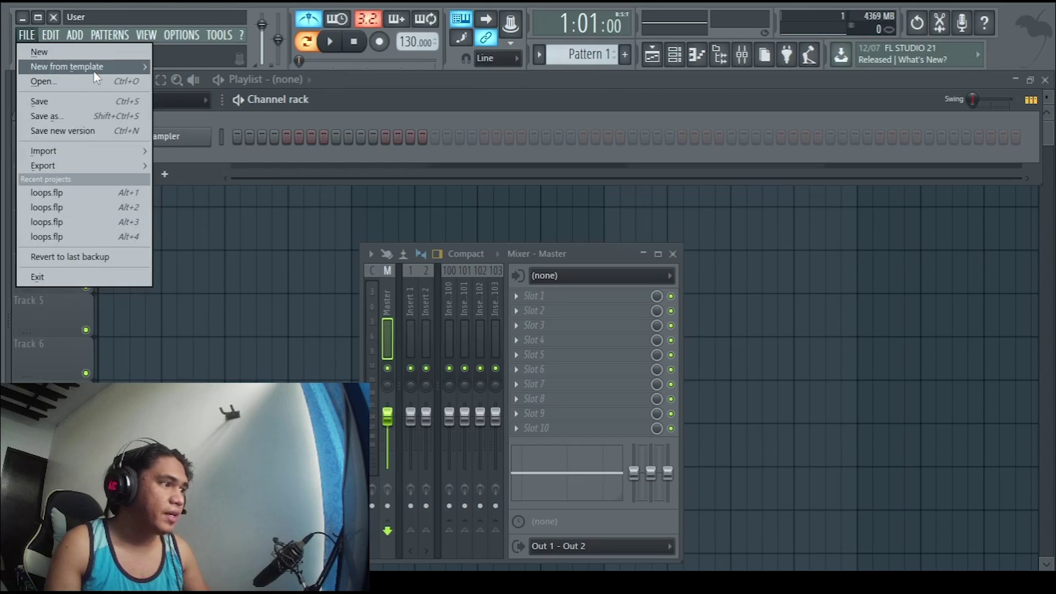
mouse_move(105, 71)
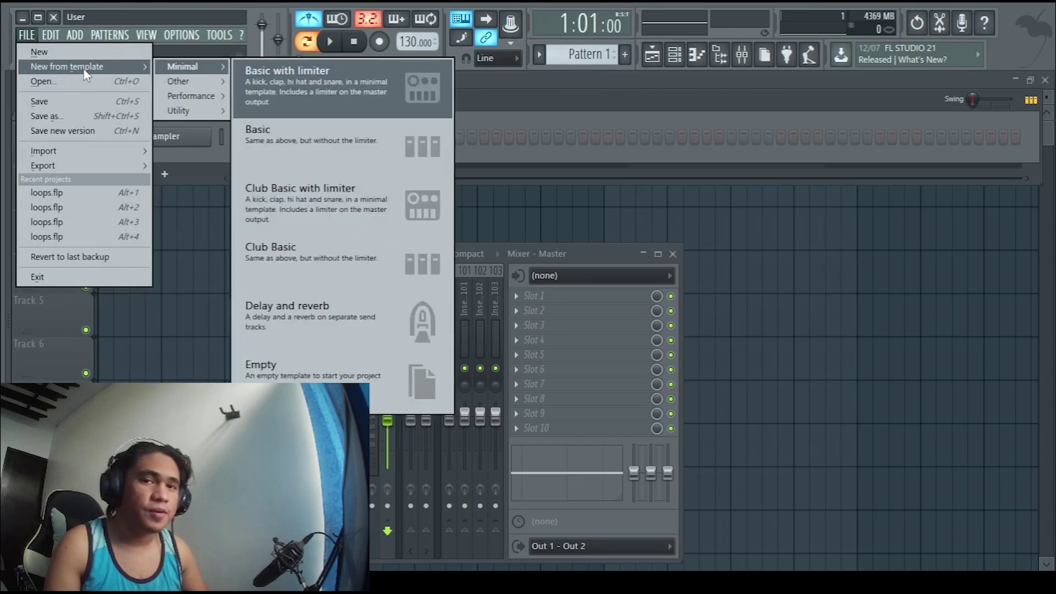
click(361, 370)
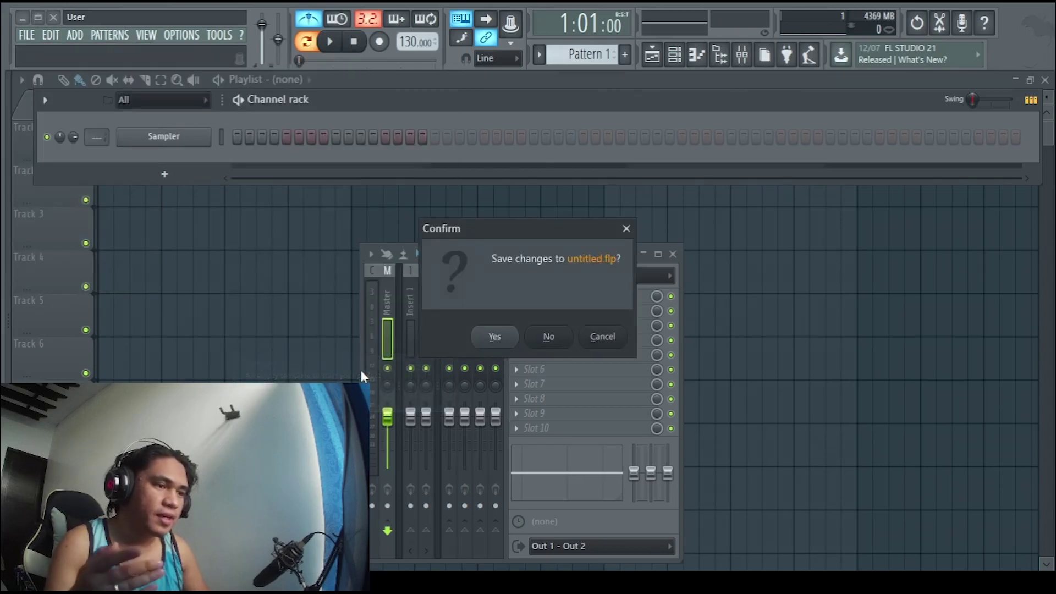
click(558, 337)
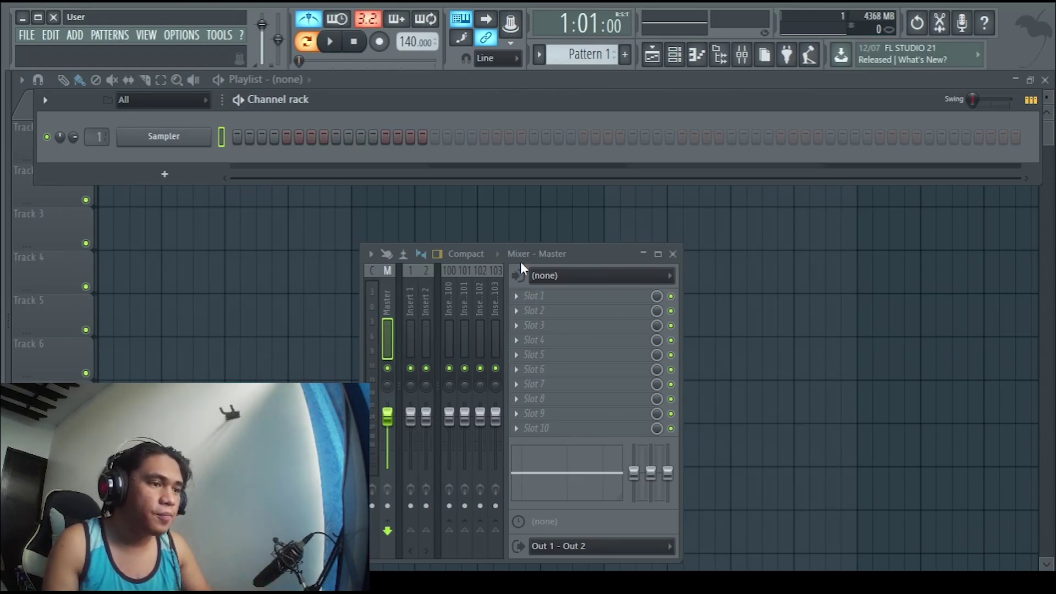
Close the mixer and channel rack, then toggle channel rack, mixer and playlist from the toolbar.
key(F12)
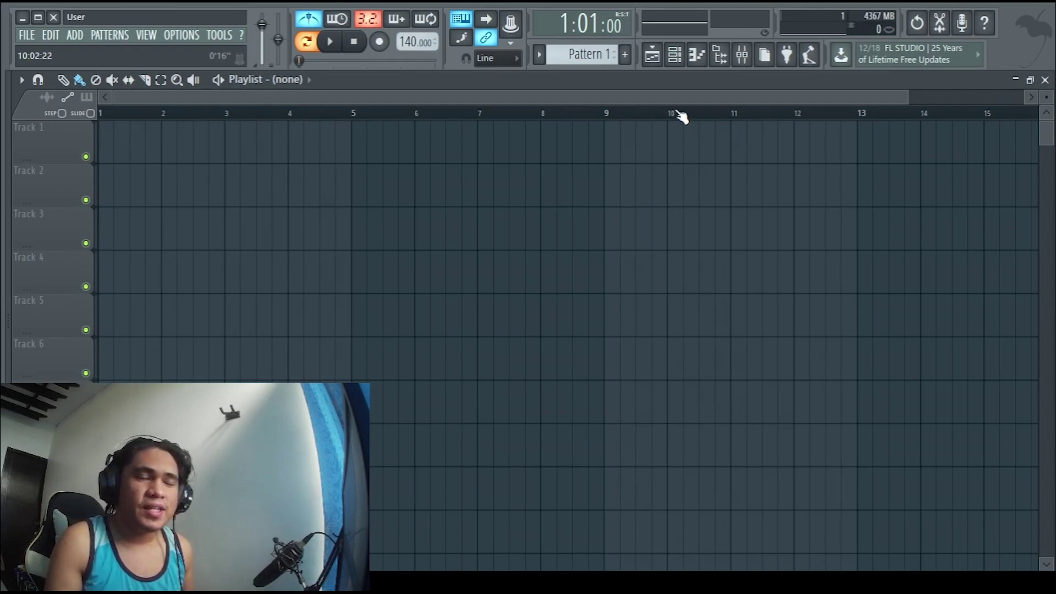
click(676, 55)
click(678, 55)
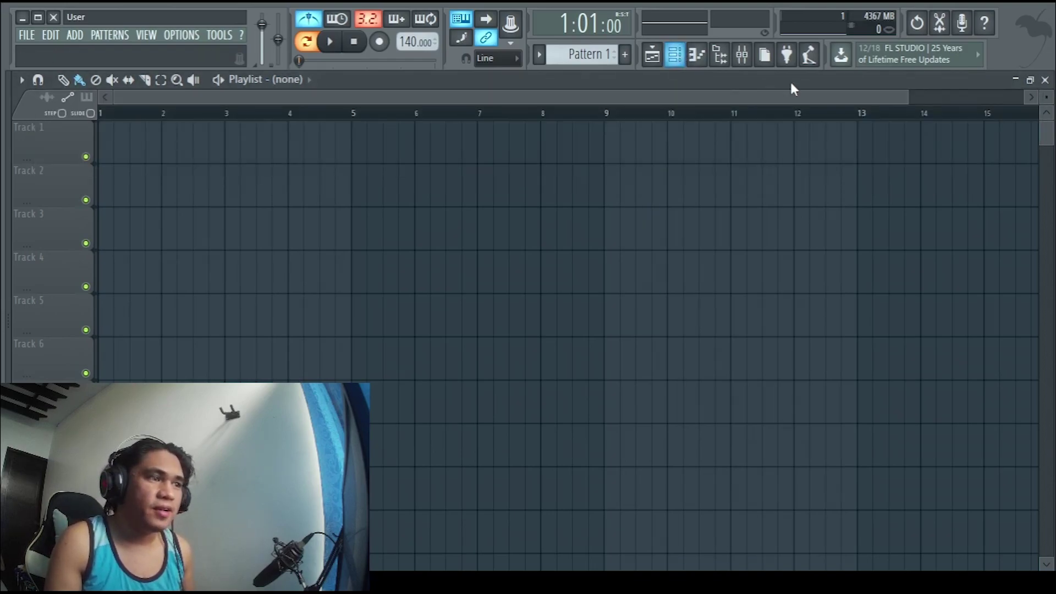
click(748, 56)
click(746, 55)
click(652, 55)
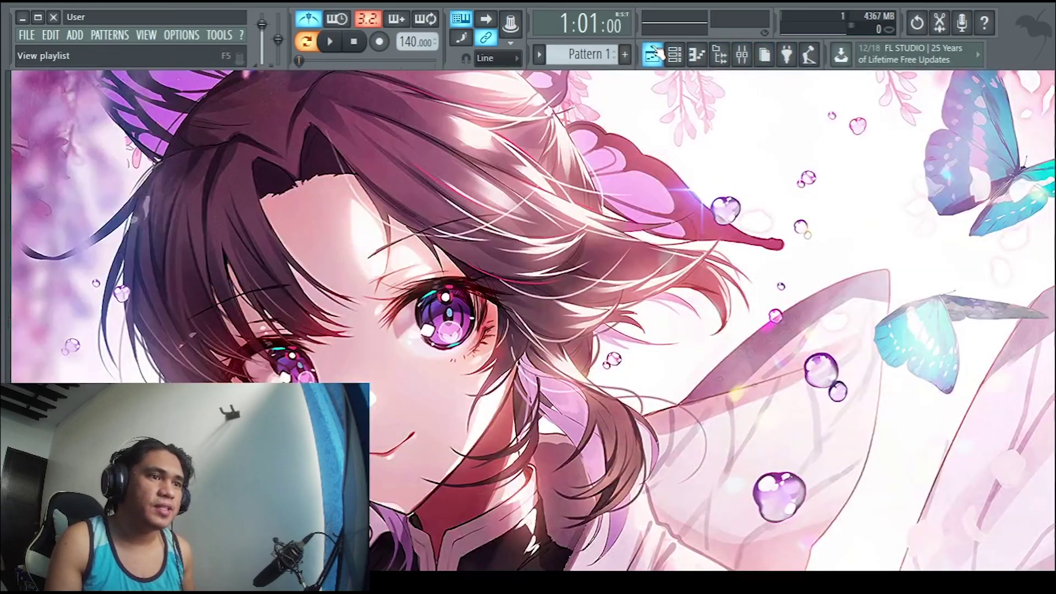
click(652, 55)
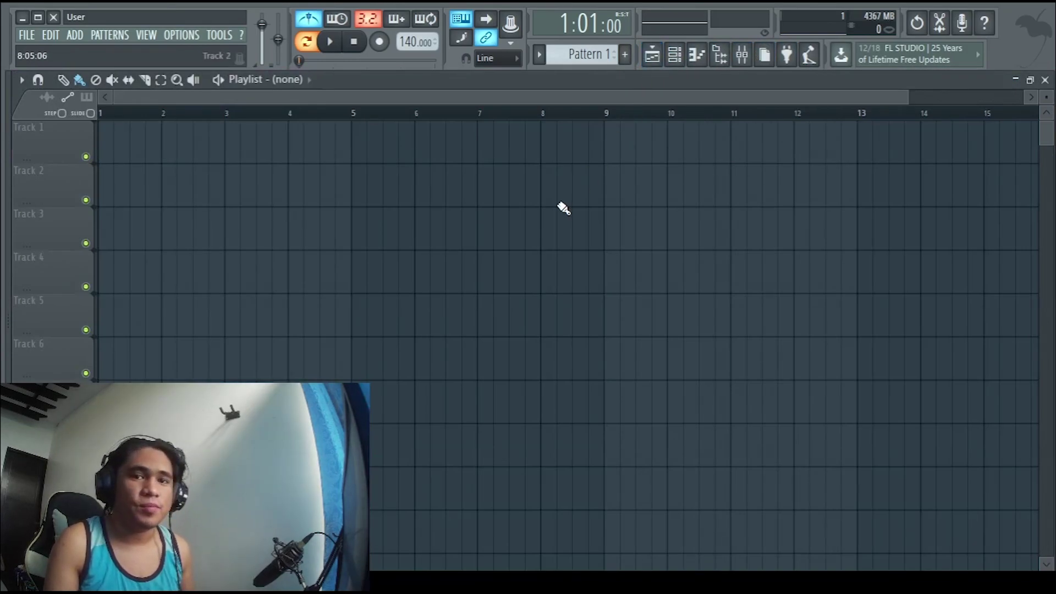
Toggle playlist, channel rack, piano roll and mixer with the F5, F6, F7 and F9 shortcuts.
key(F5)
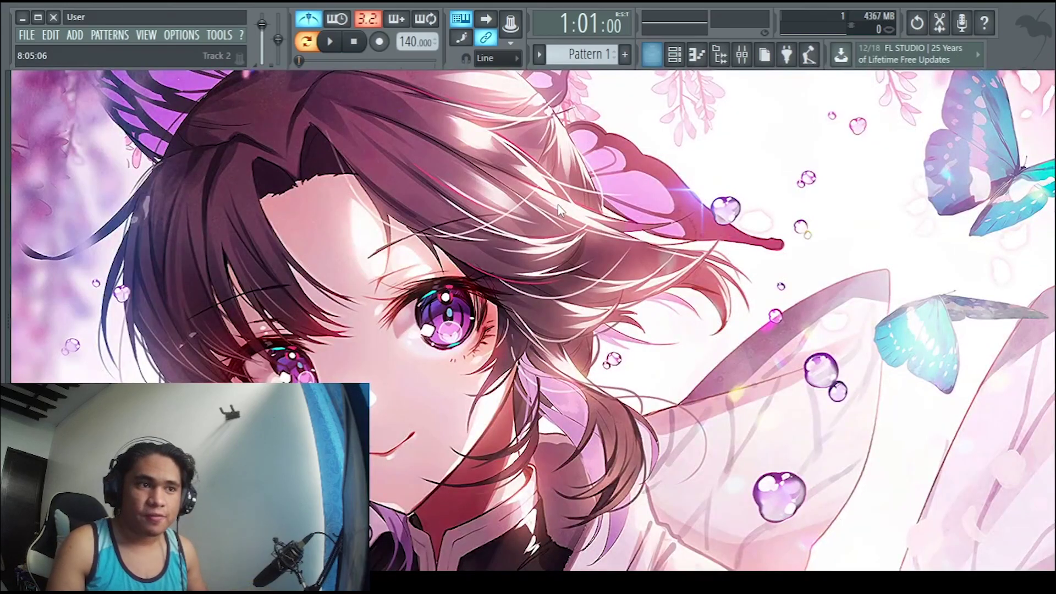
key(F5)
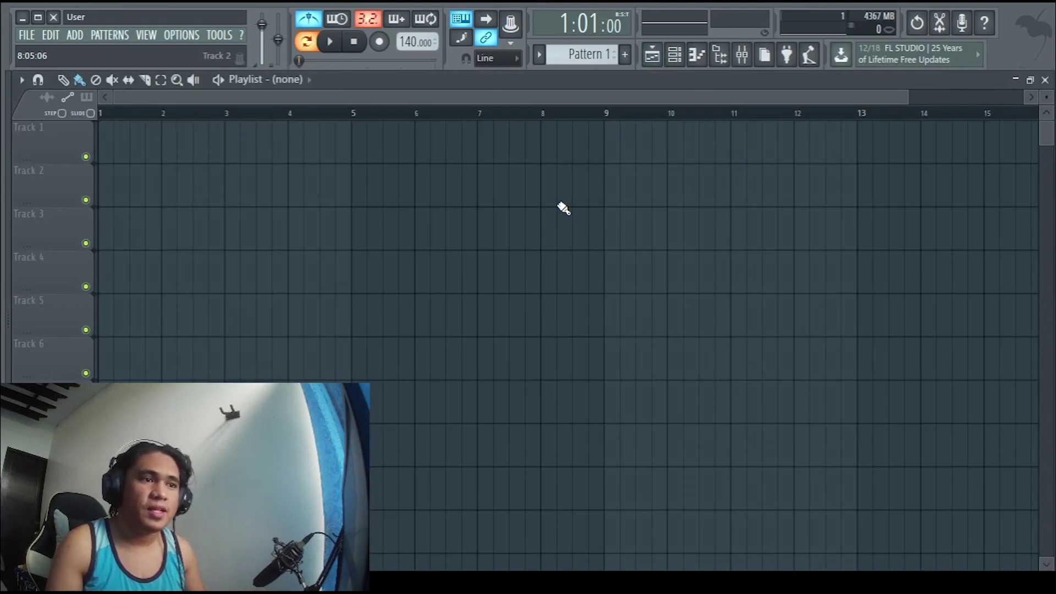
key(F6)
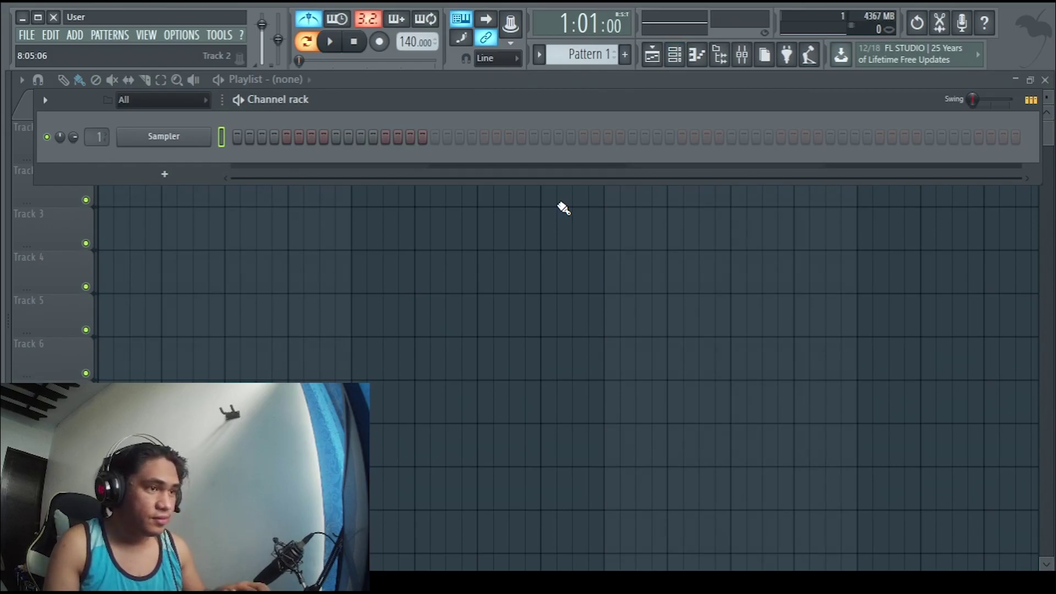
key(F7)
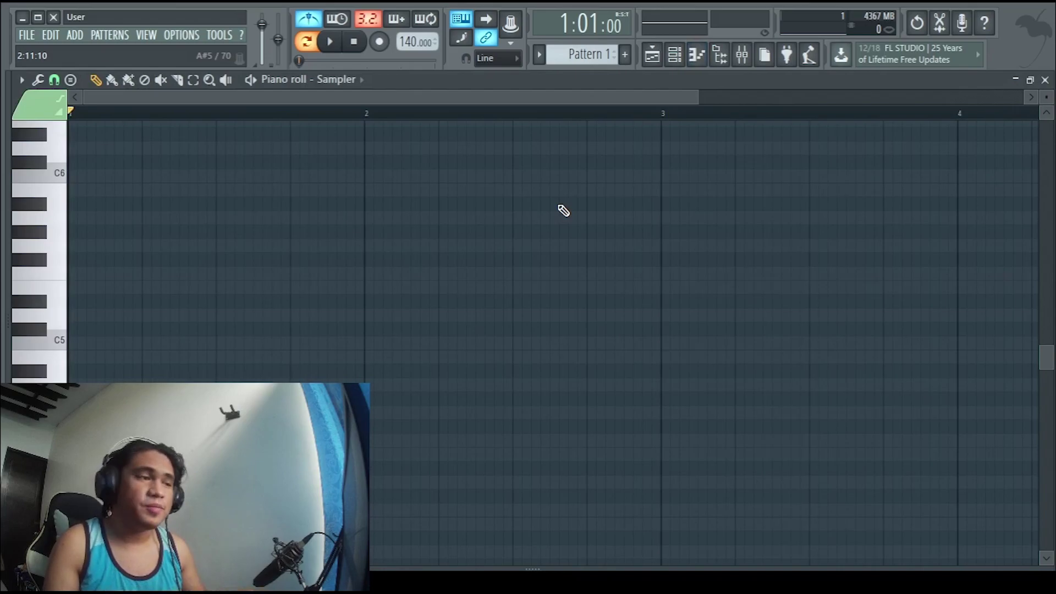
key(F7)
key(F9)
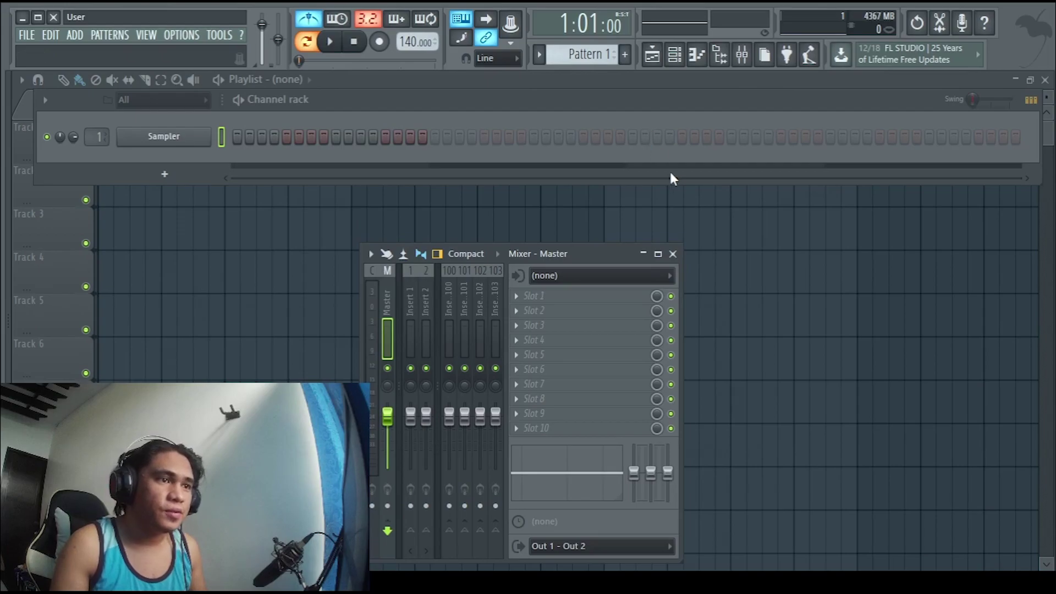
Toggle the channel rack and playlist again with the toolbar window buttons.
click(675, 55)
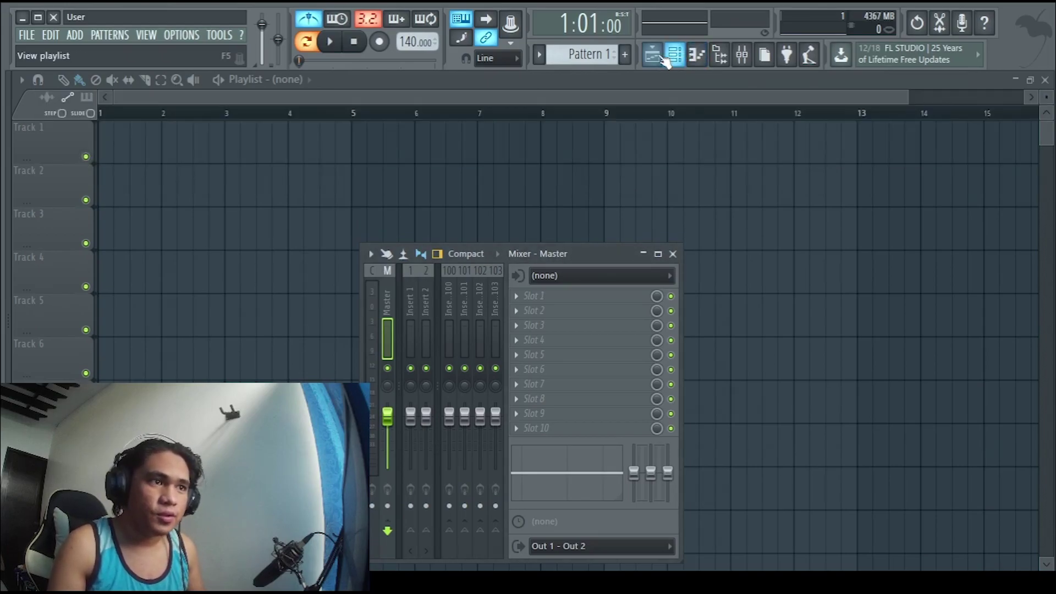
click(674, 55)
click(670, 56)
click(673, 58)
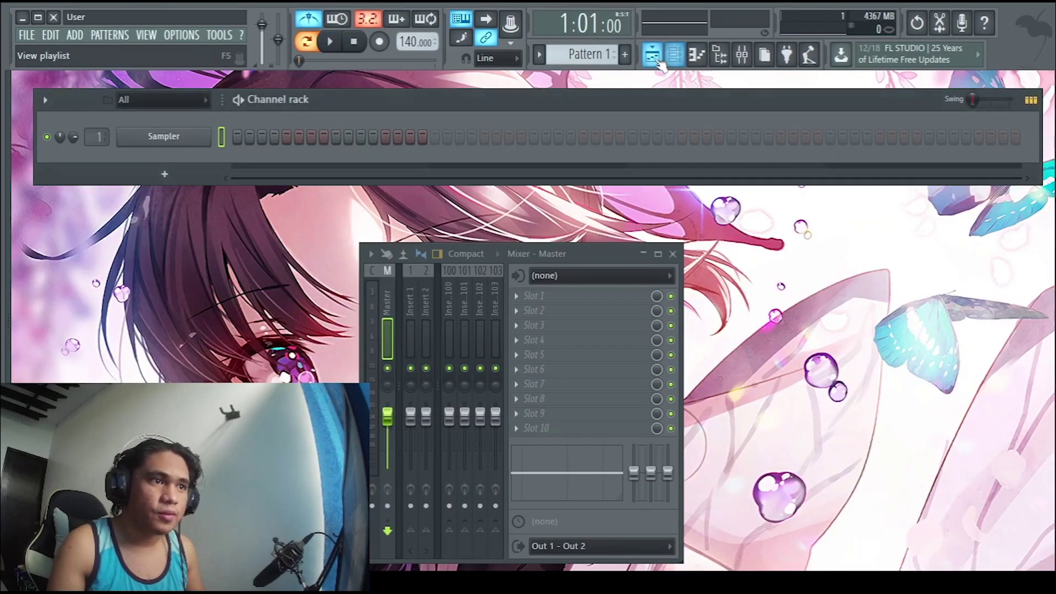
click(673, 55)
click(692, 54)
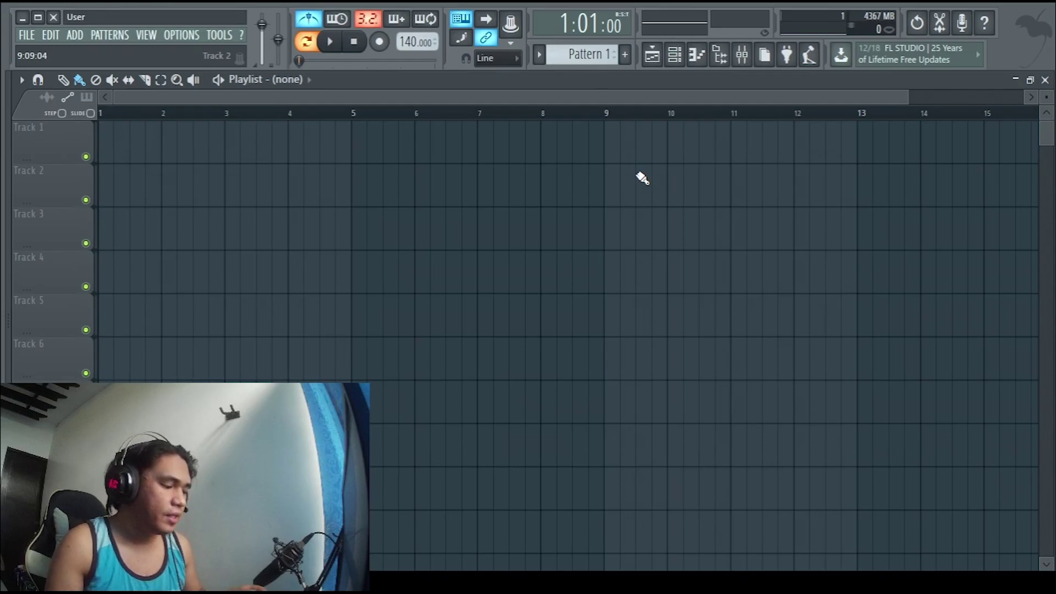
Hide the playlist and show channel rack, Sampler piano roll and mixer via F5, F6, F7, F9.
key(F5)
key(F6)
key(F7)
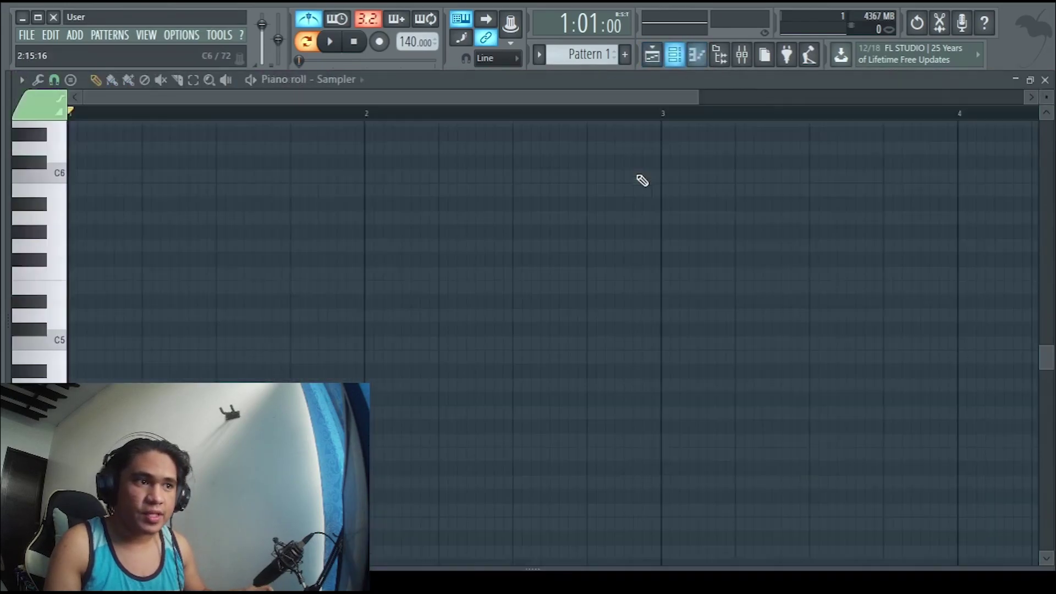
key(F9)
key(F9)
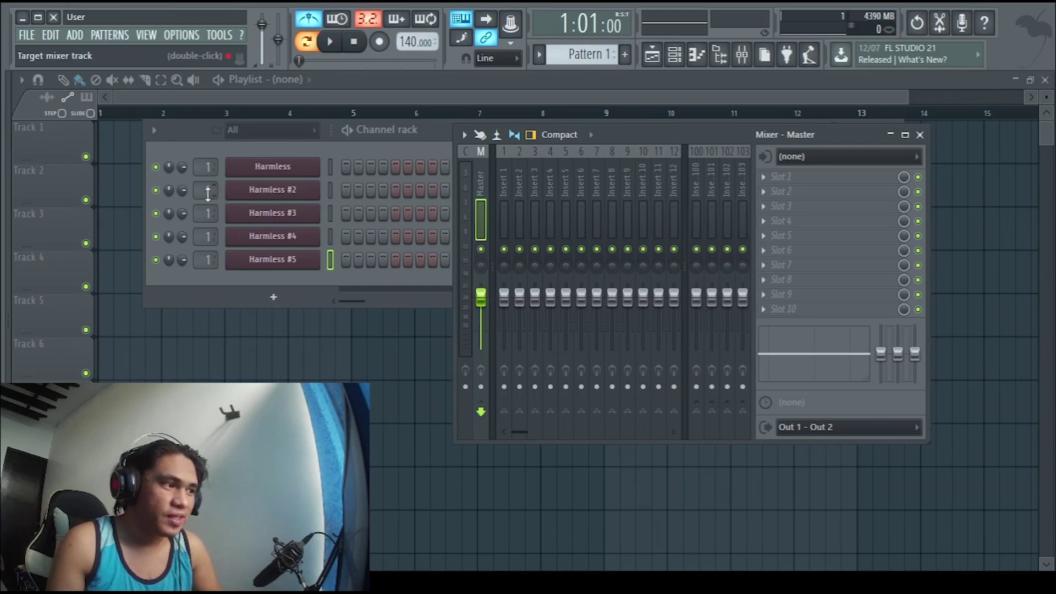
Set Harmless #2's mixer track to 2 and Harmless #4's to 4, then reposition the channel rack.
click(331, 165)
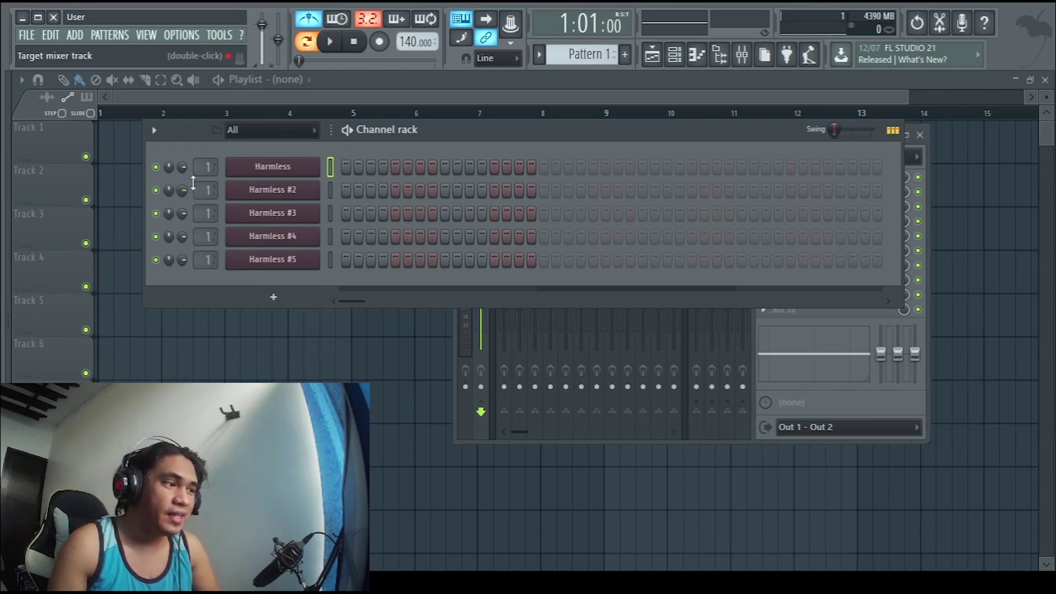
scroll(201, 183, up, 1)
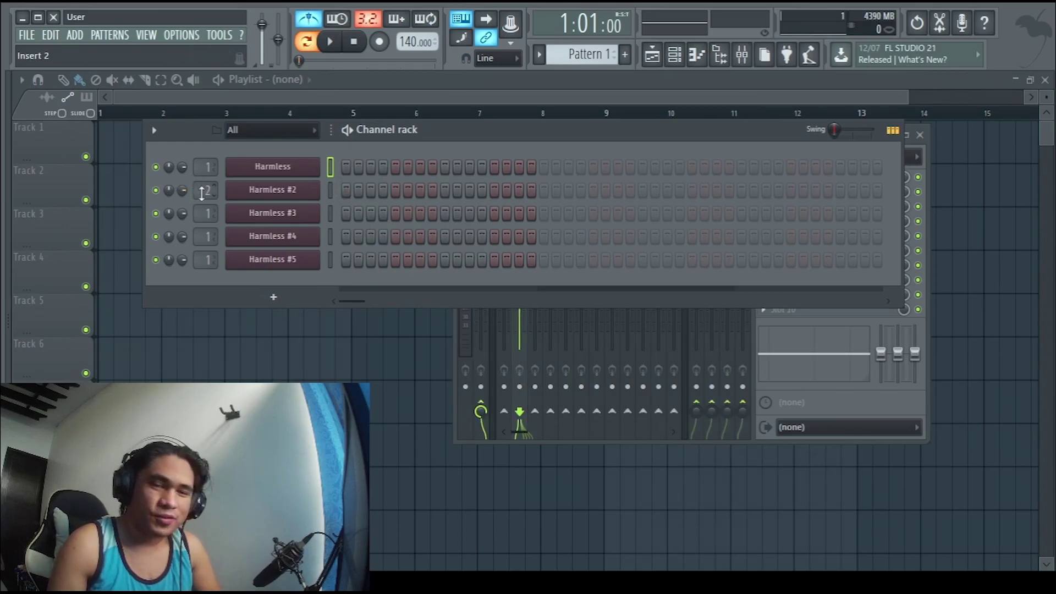
scroll(205, 237, up, 3)
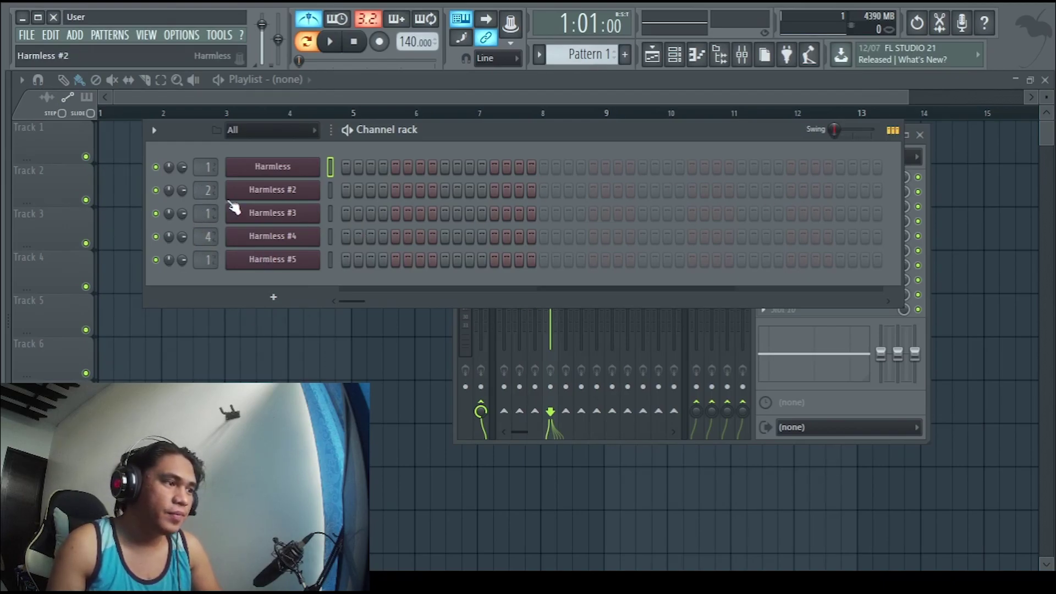
drag(484, 131, 420, 125)
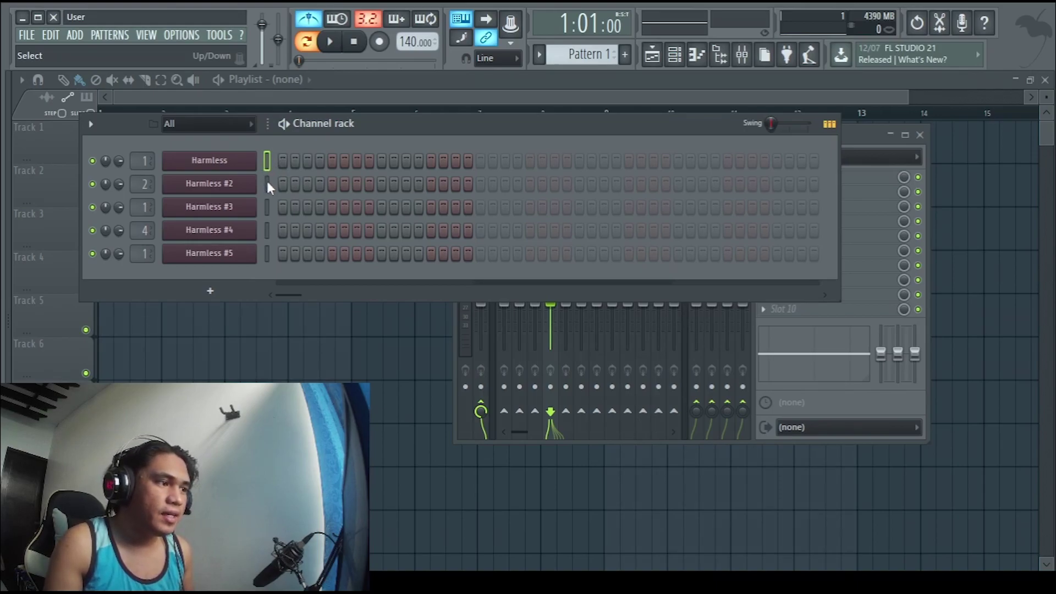
Select all five Harmless channels, then bring the mixer forward and select Insert 1.
click(267, 208)
click(266, 165)
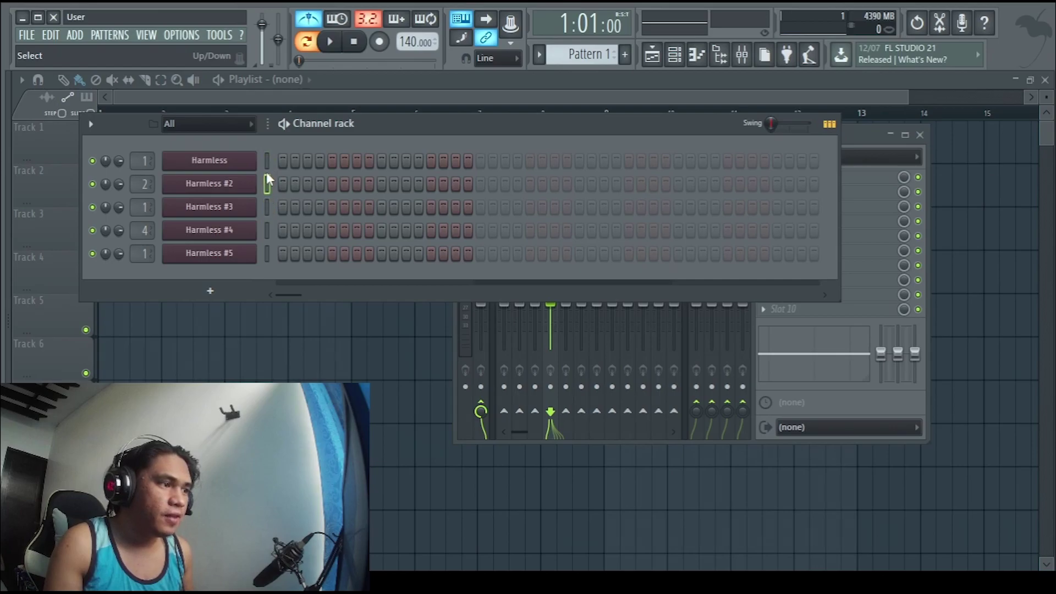
click(267, 210)
click(267, 254)
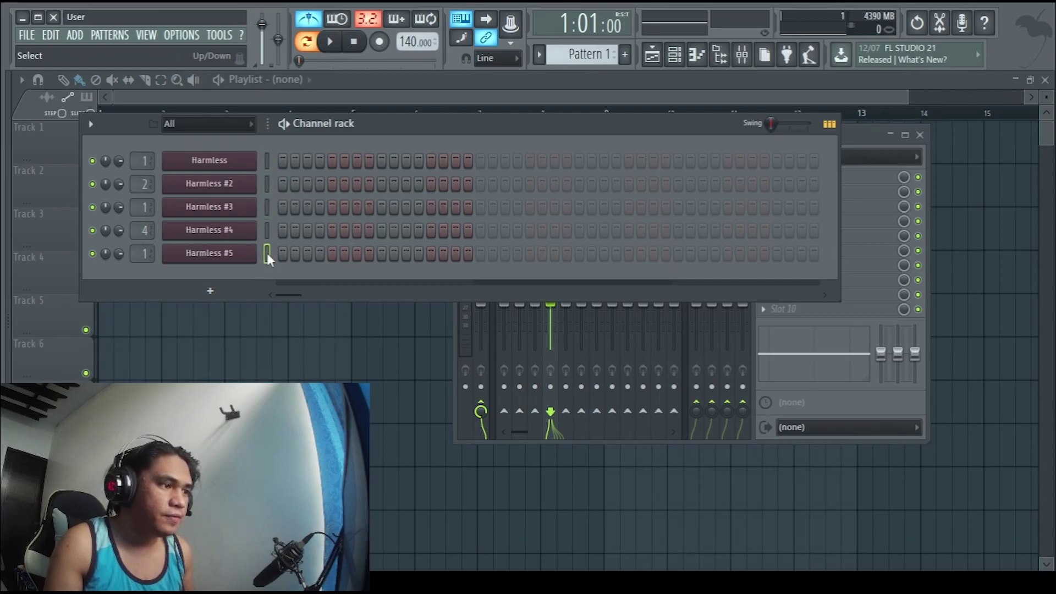
click(267, 161)
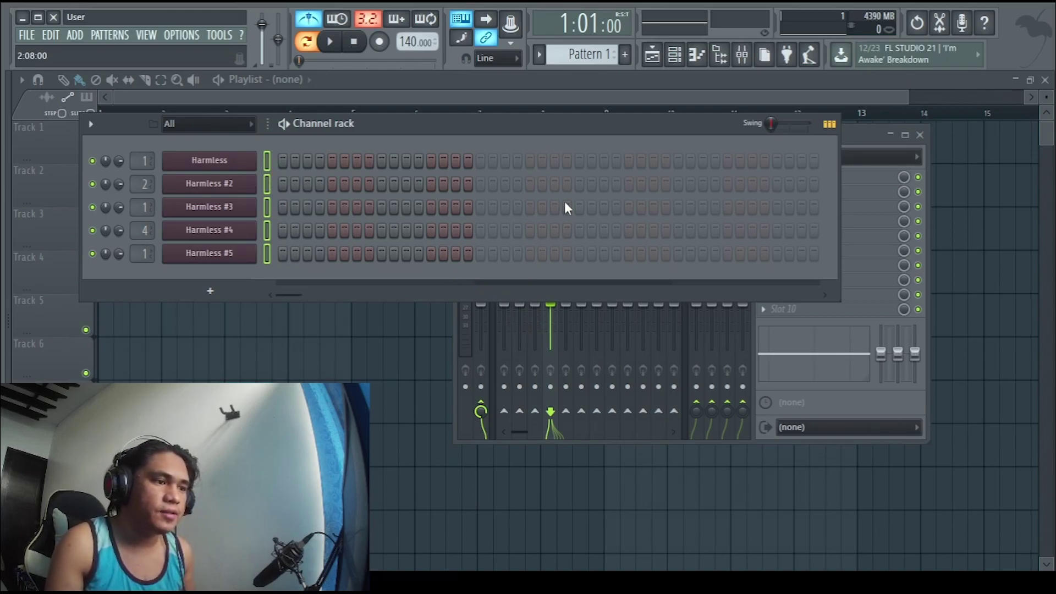
click(872, 137)
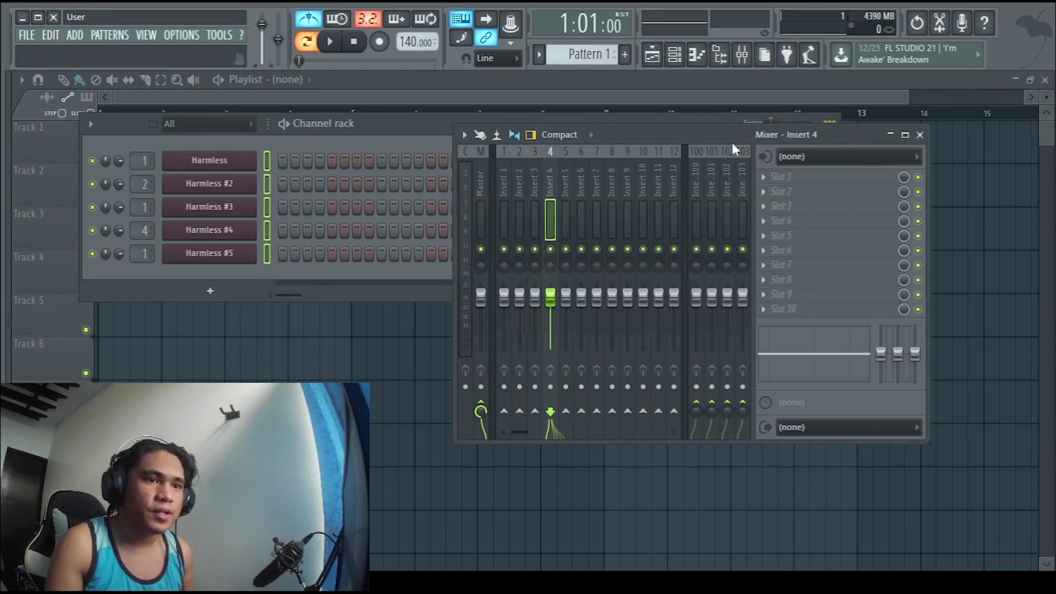
click(504, 175)
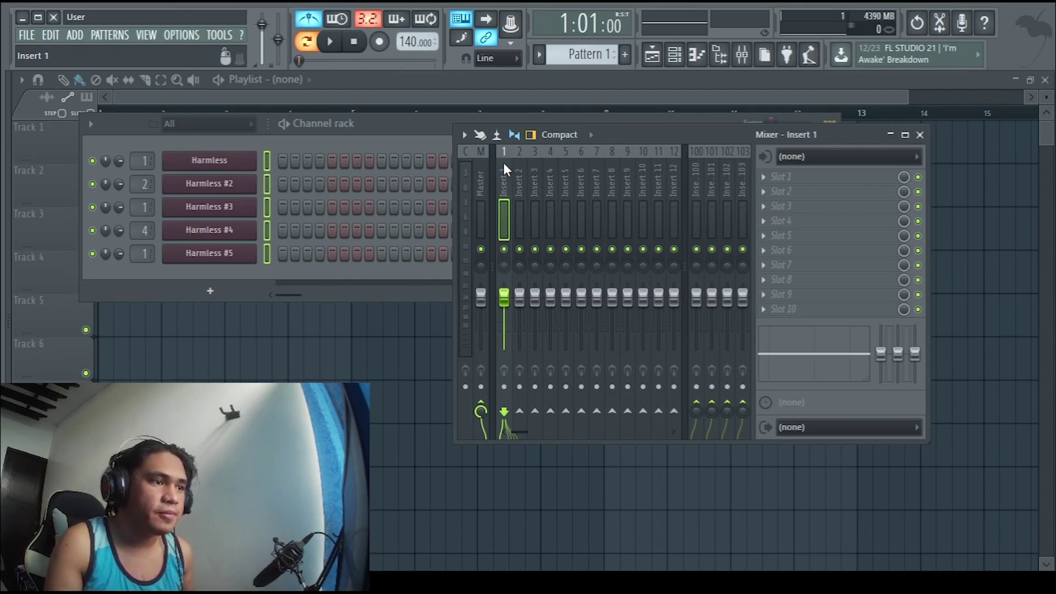
Route the selected channels to consecutive mixer inserts starting from Insert 1.
right_click(504, 164)
mouse_move(575, 274)
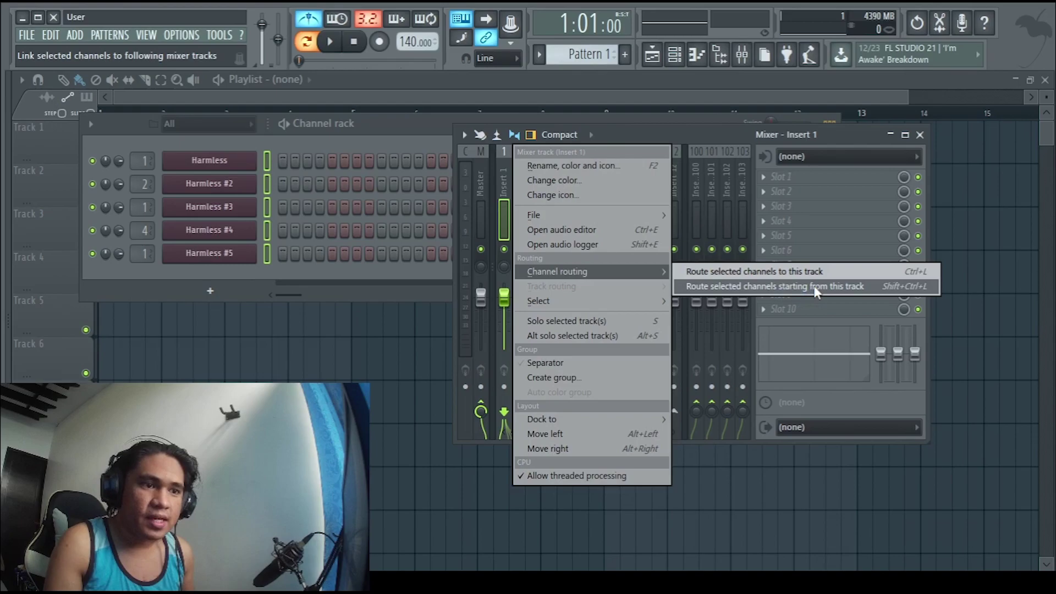
click(875, 286)
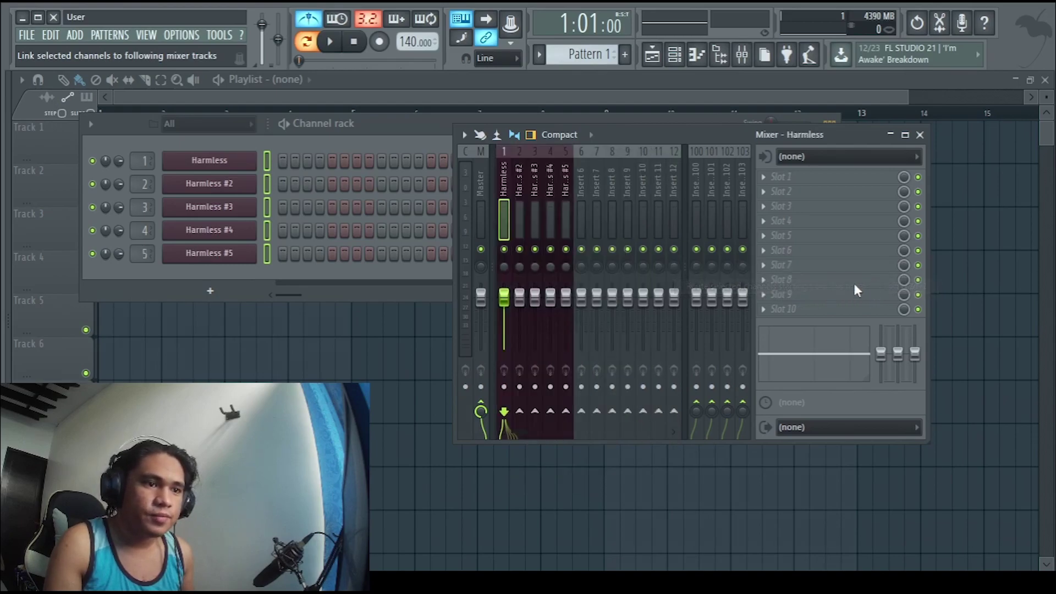
Check inserts 1–5, now named after the Harmless channels, and nudge the mixer right.
click(519, 175)
click(534, 175)
click(550, 177)
click(565, 180)
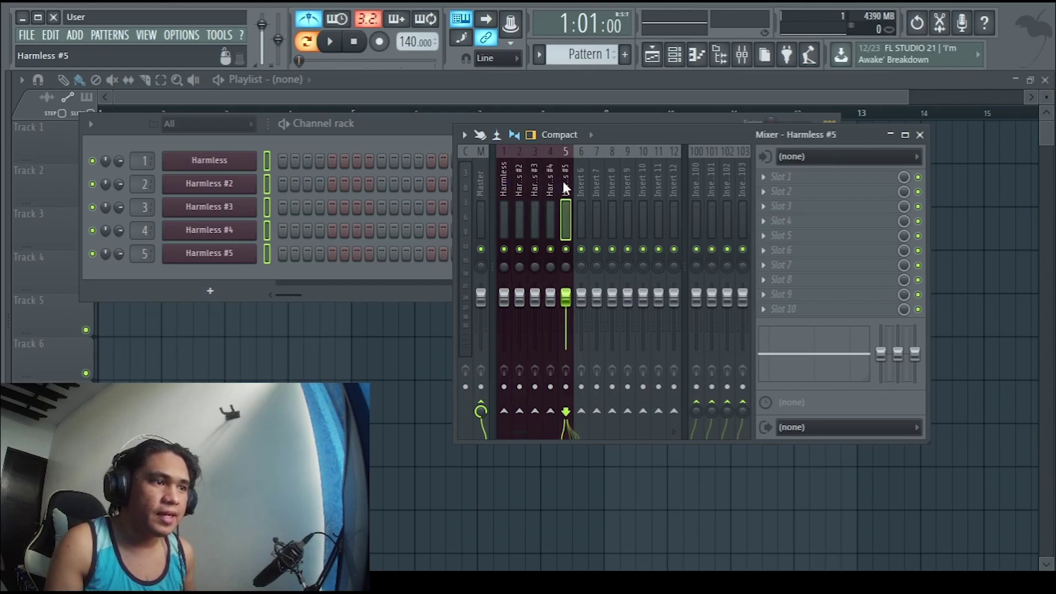
click(504, 184)
click(519, 186)
click(535, 186)
click(550, 187)
click(565, 188)
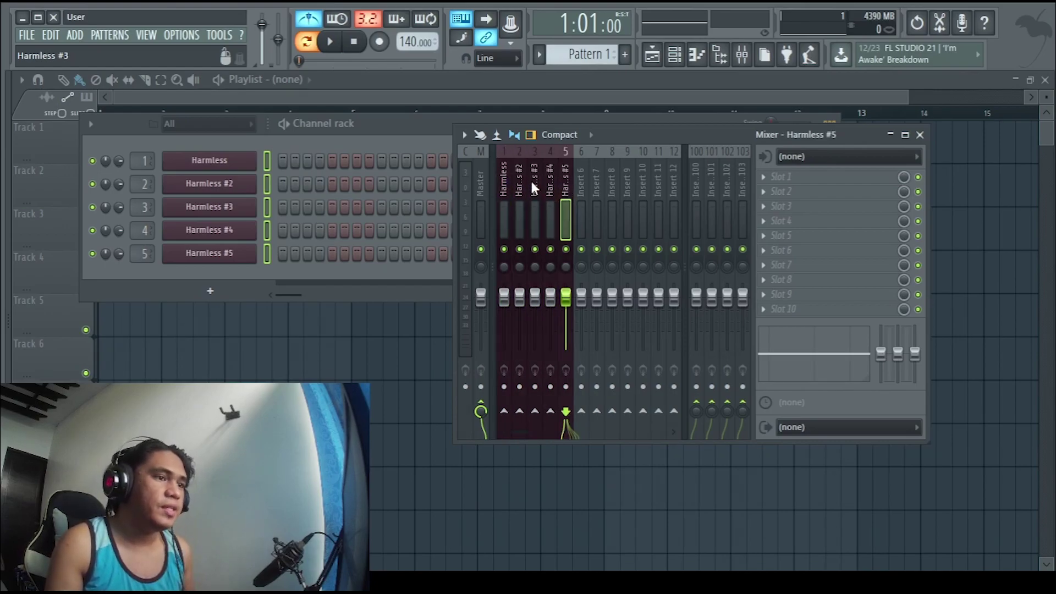
drag(658, 131, 681, 132)
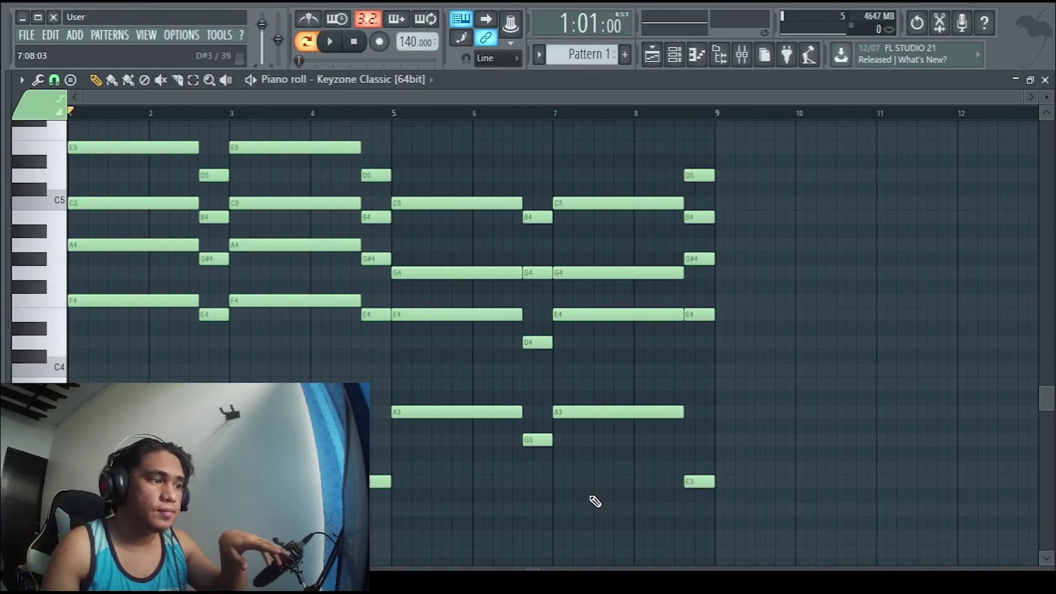
Select the Eighties Keys FG and GMS channels, then hide the channel rack to view the chords.
click(674, 54)
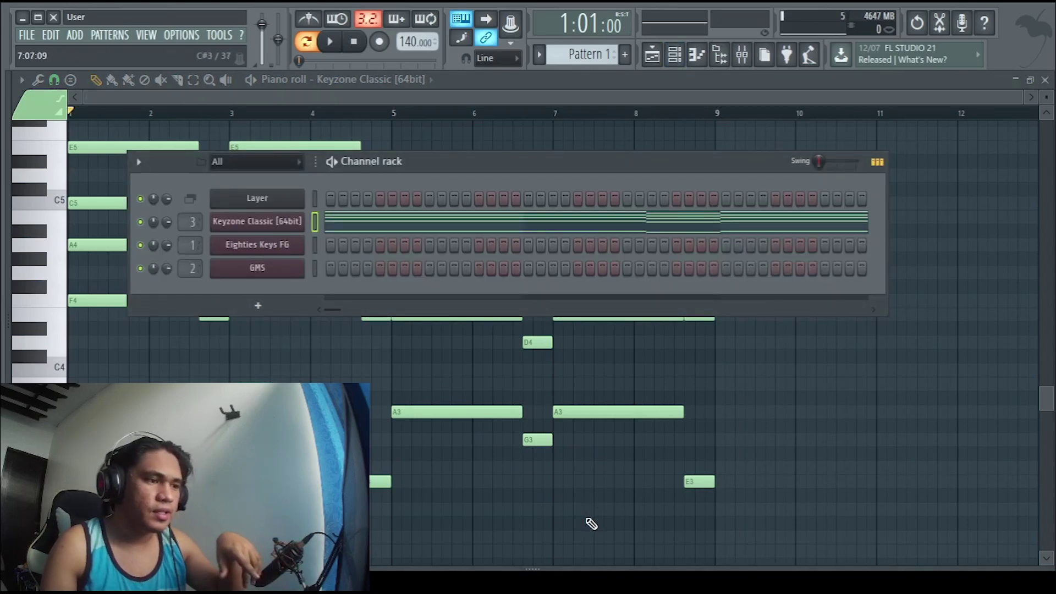
key(F6)
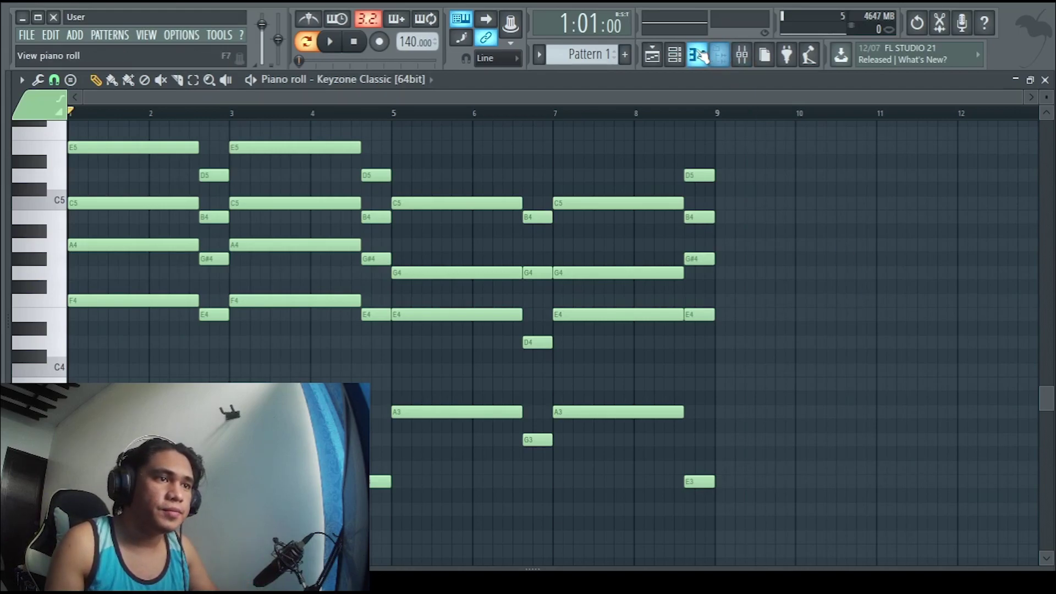
click(674, 54)
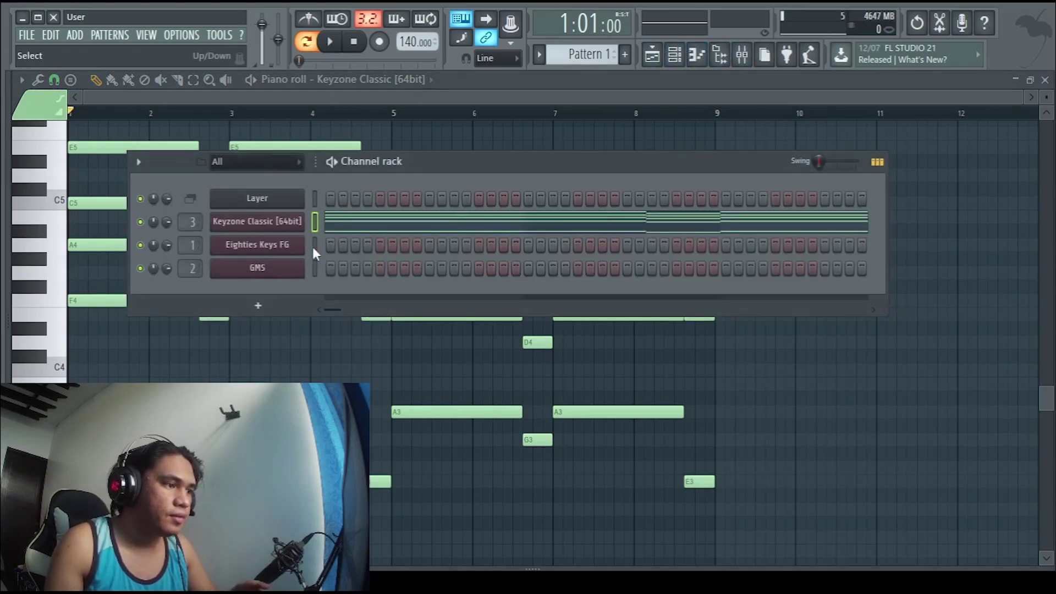
drag(312, 246, 315, 267)
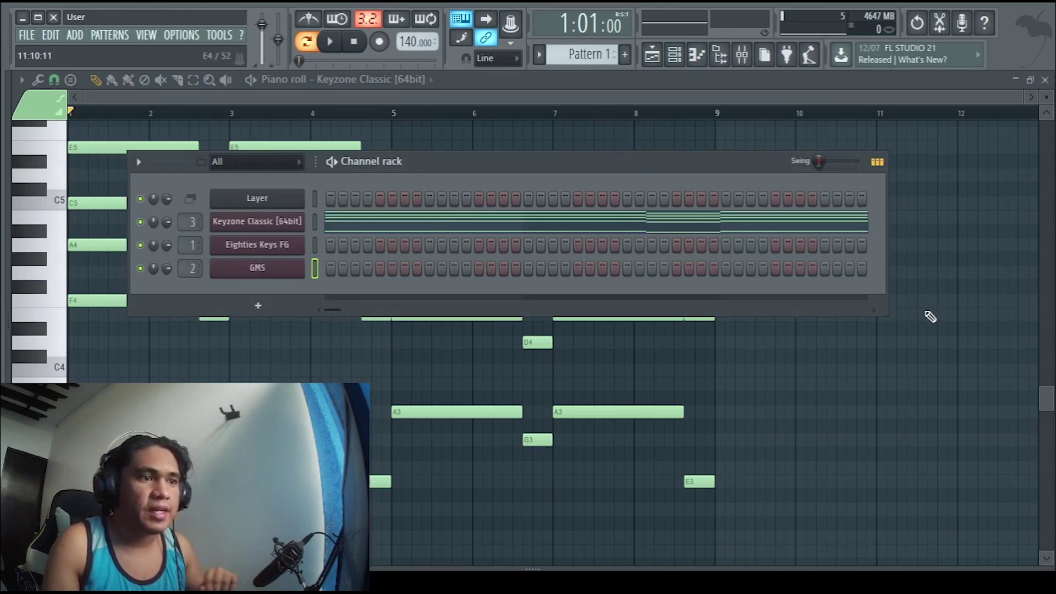
key(F6)
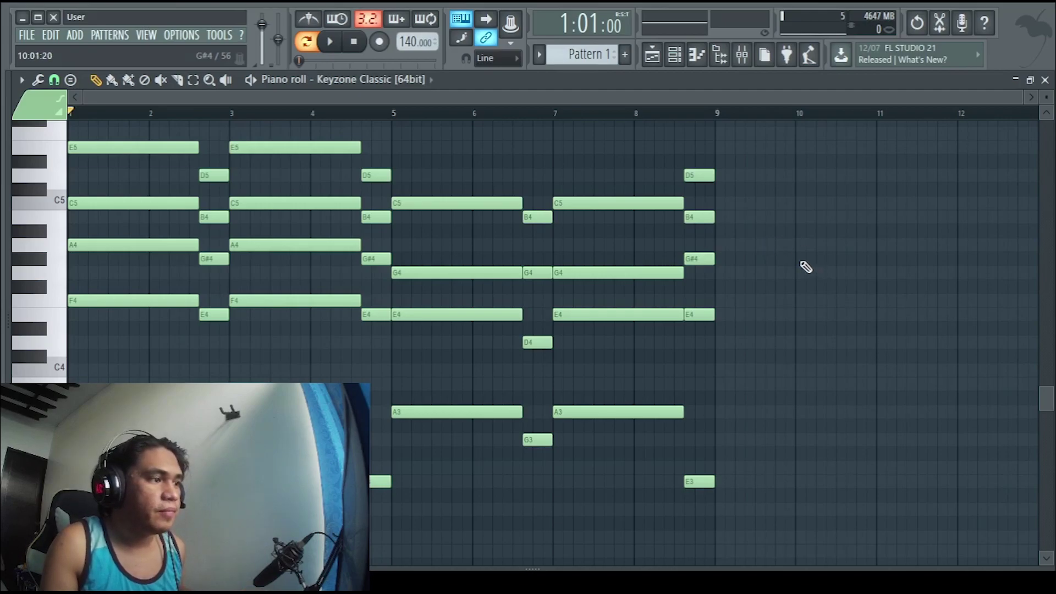
Cut all chord notes out of the Keyzone Classic pattern and close its piano roll.
key(ctrl+a)
key(Delete)
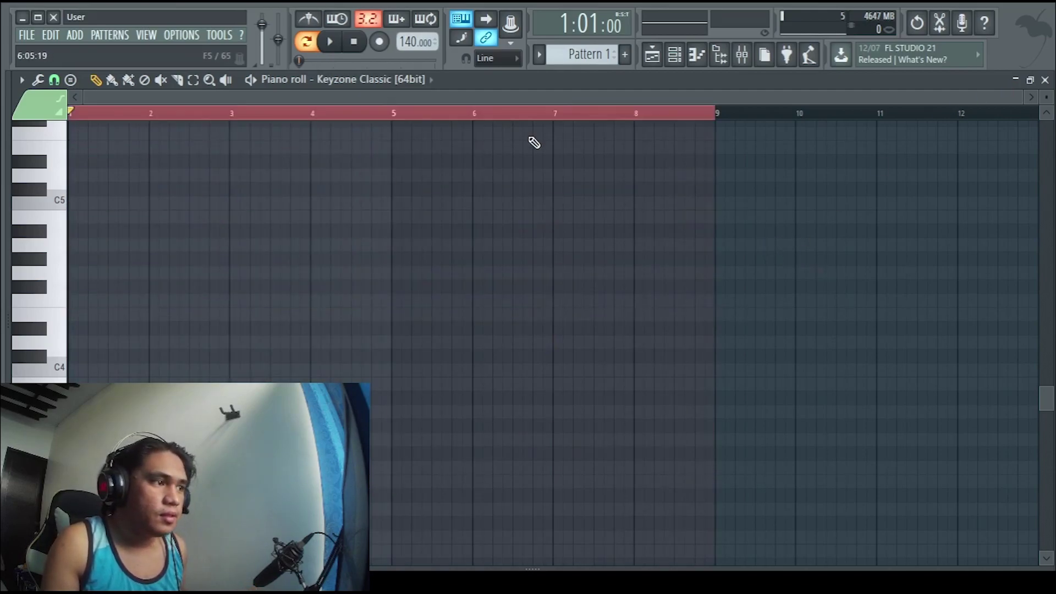
click(1045, 80)
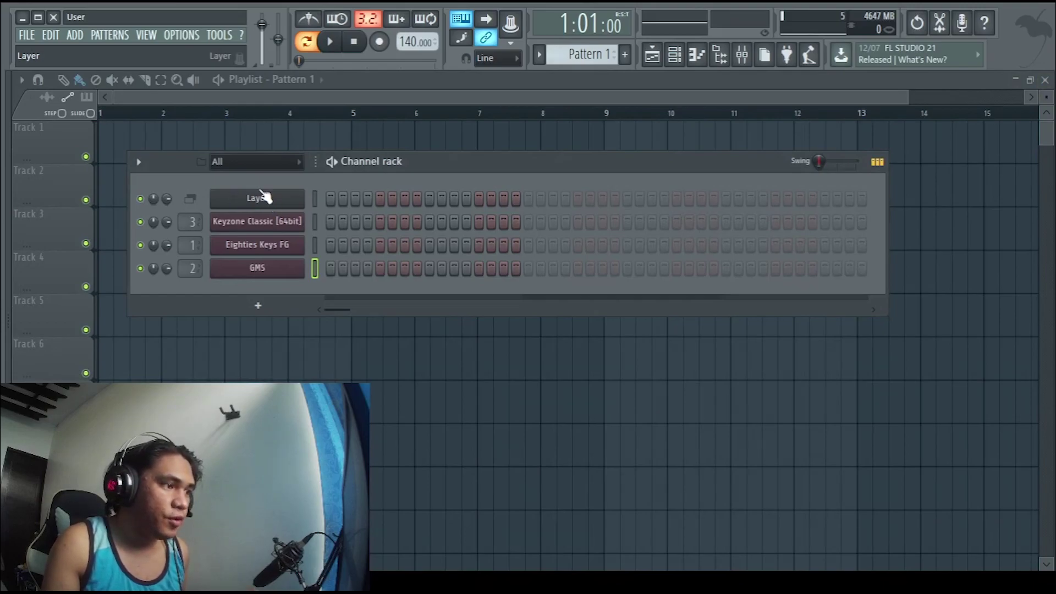
Add an extra Layer #2 channel, then delete it again.
click(257, 305)
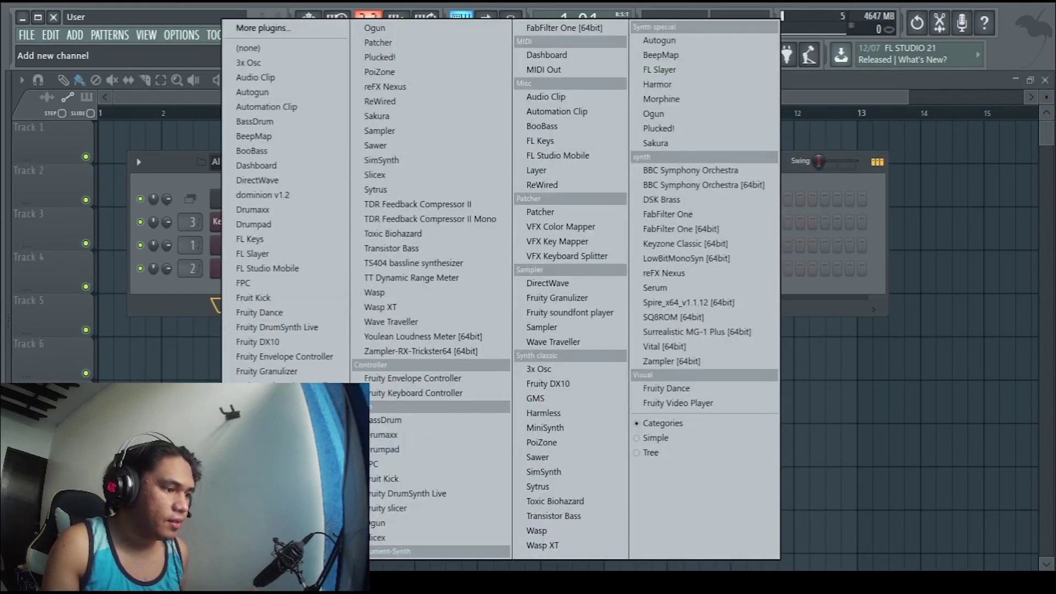
click(536, 170)
right_click(274, 286)
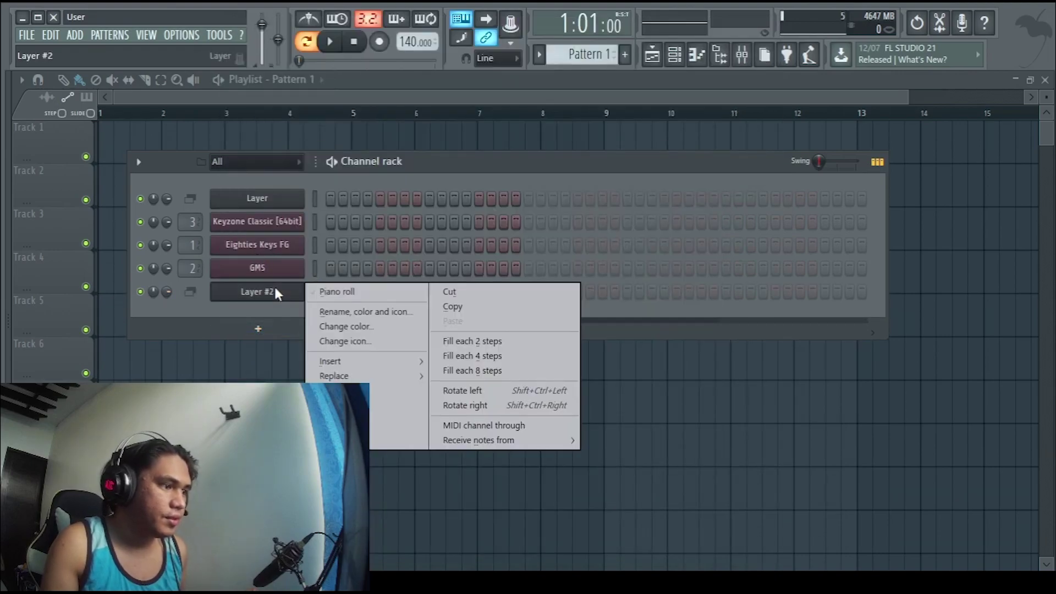
click(306, 401)
Paste the chord notes into the Layer channel's pattern and open its settings window.
right_click(275, 199)
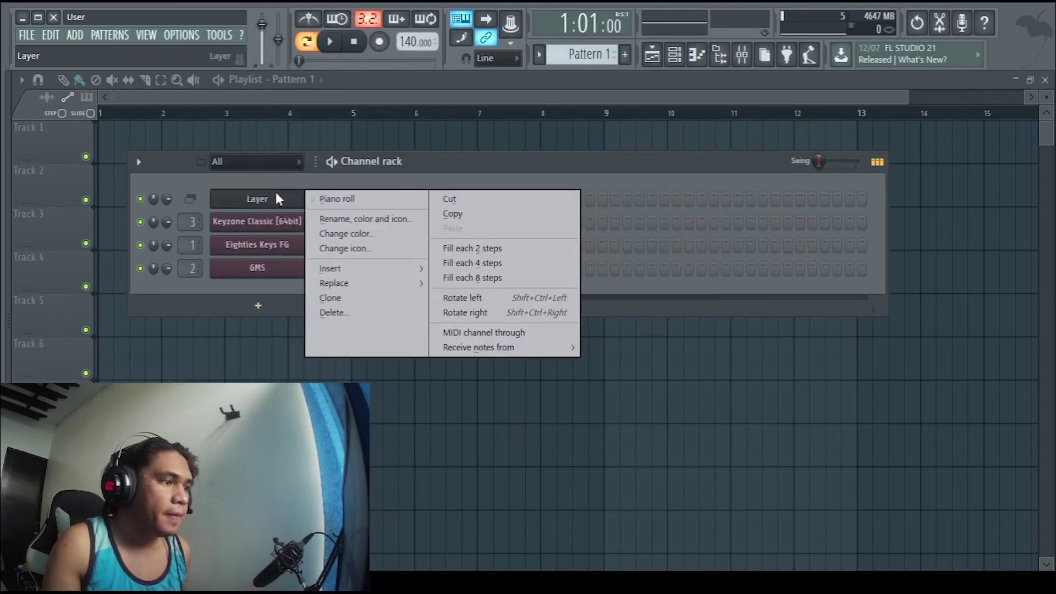
click(308, 198)
key(ctrl+v)
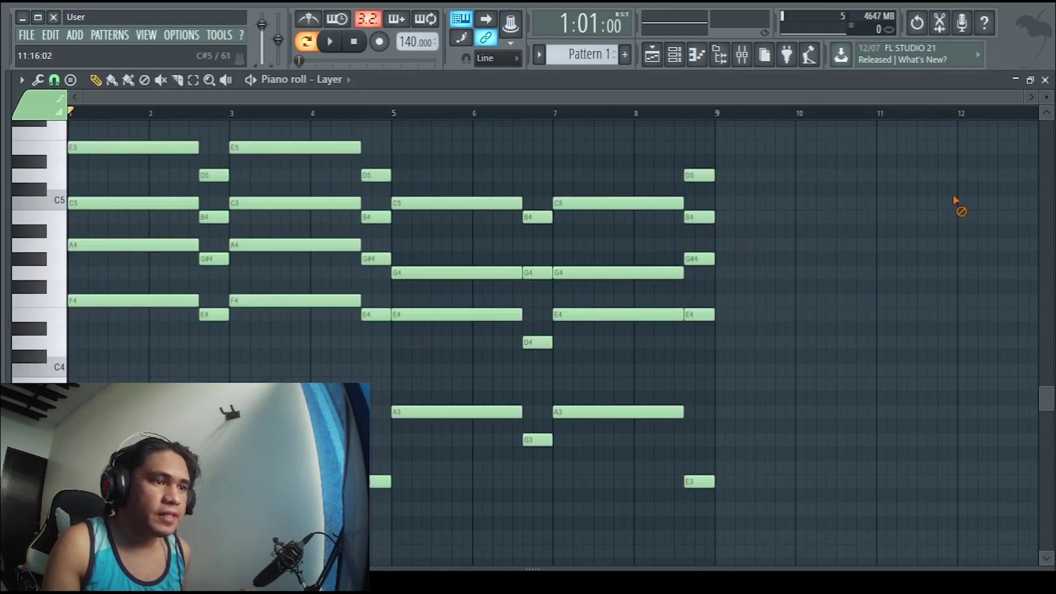
click(1045, 79)
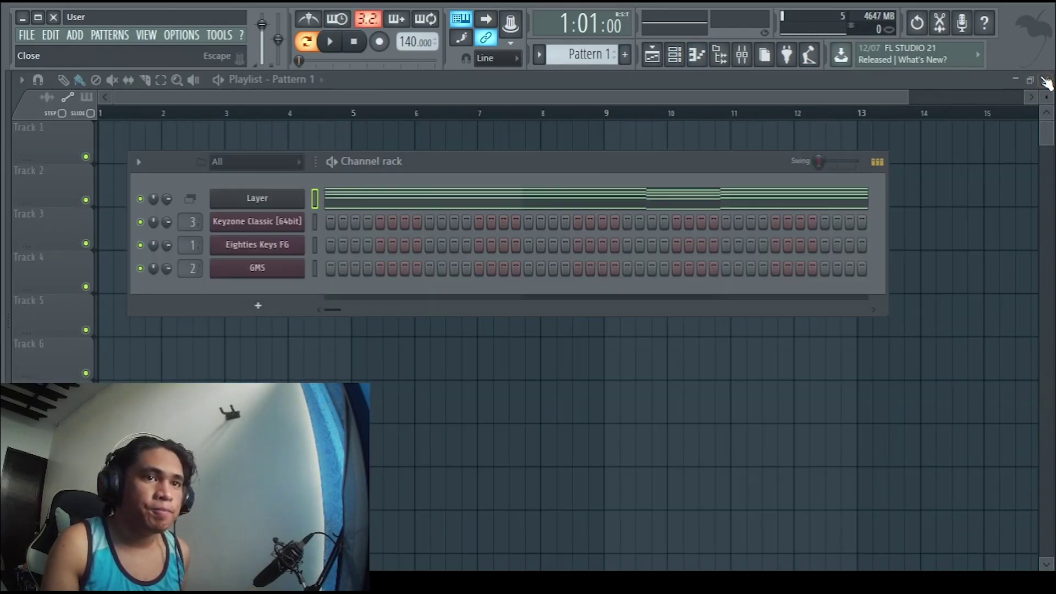
click(257, 199)
drag(492, 117, 733, 102)
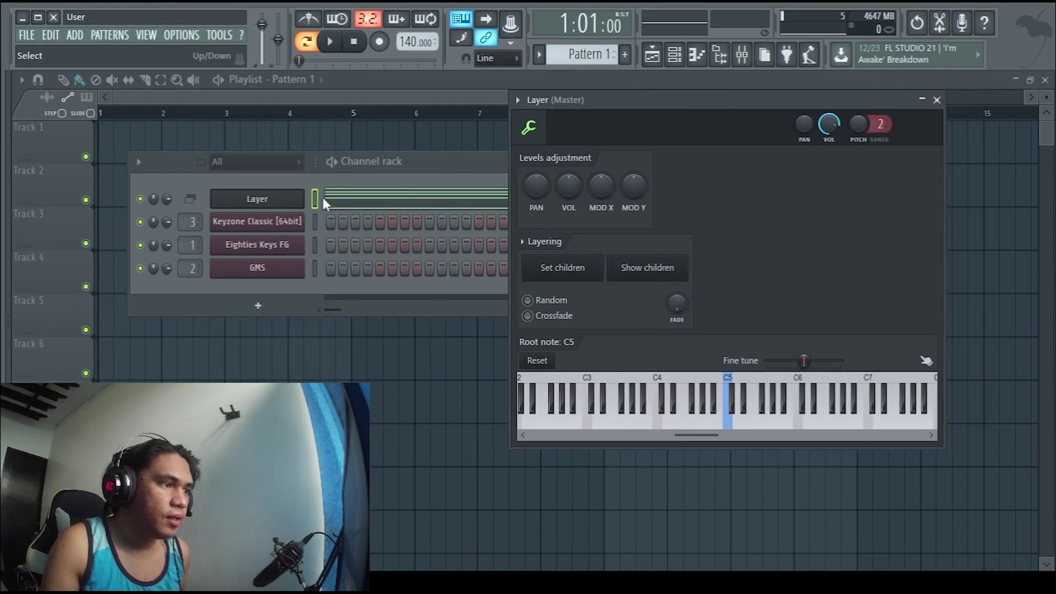
Make Keyzone Classic, Eighties Keys FG and GMS children of the Layer channel.
click(315, 215)
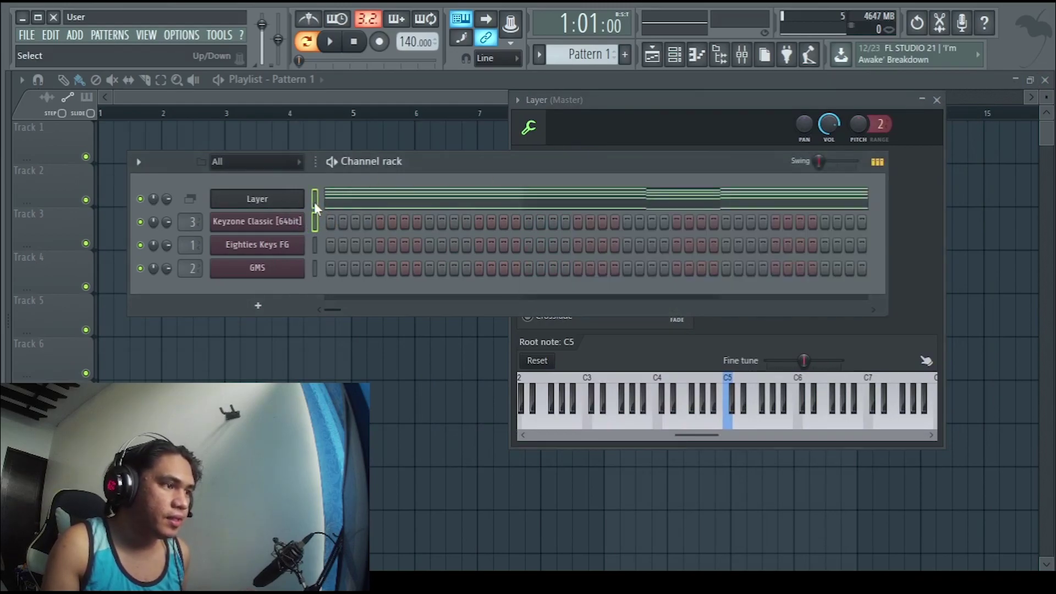
drag(315, 245, 315, 268)
click(707, 316)
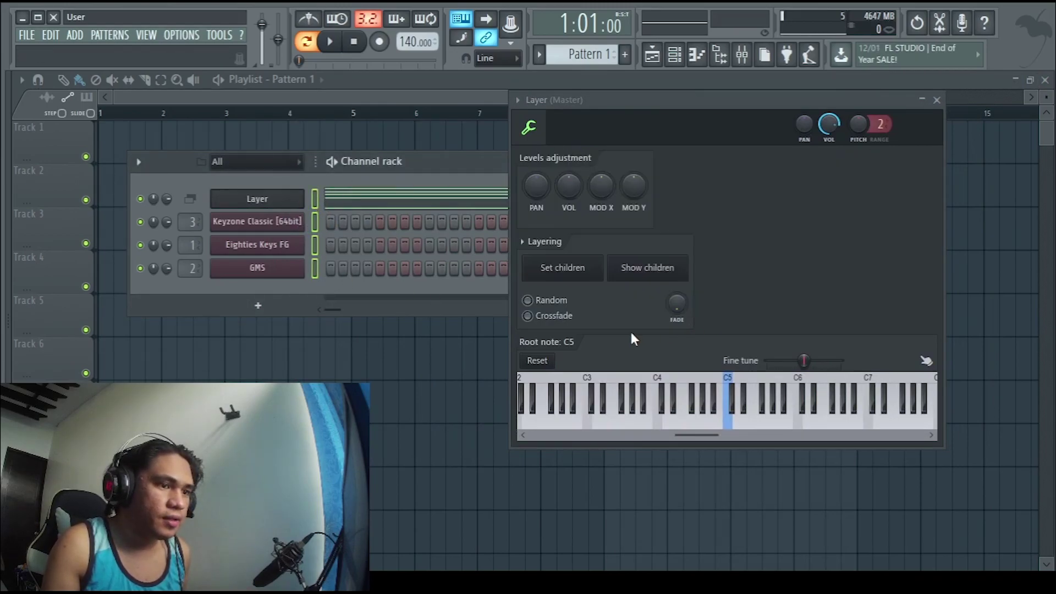
Close the Layer settings, select the Layer channel and play the pattern.
click(565, 277)
click(936, 100)
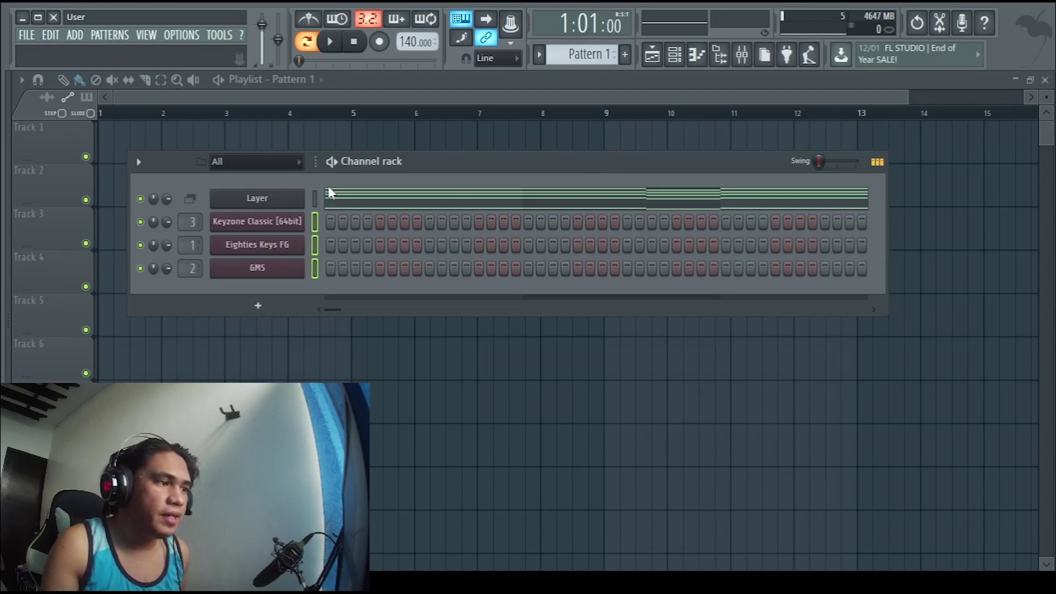
click(315, 198)
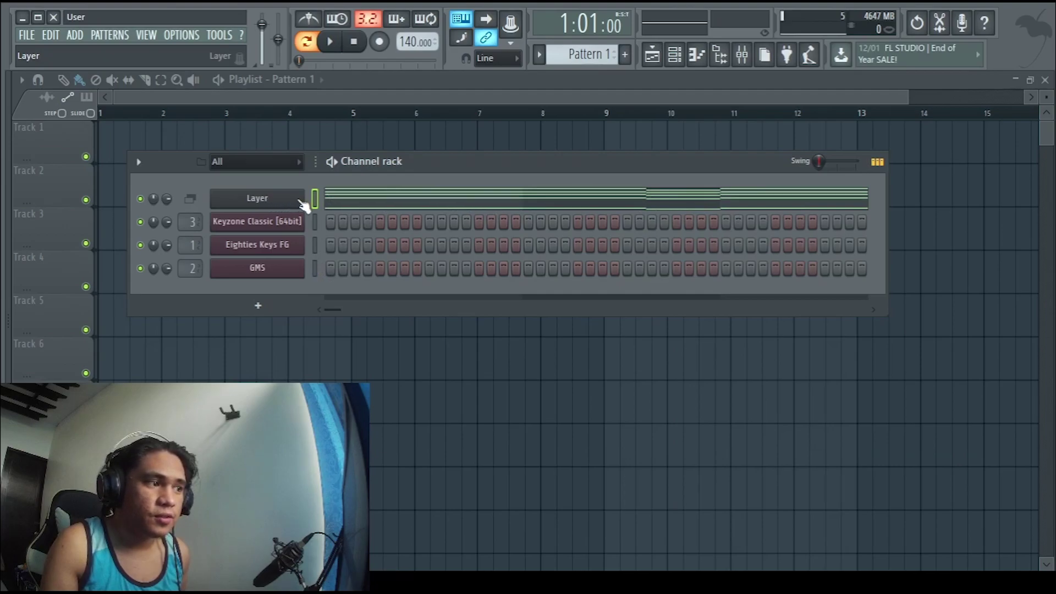
key(space)
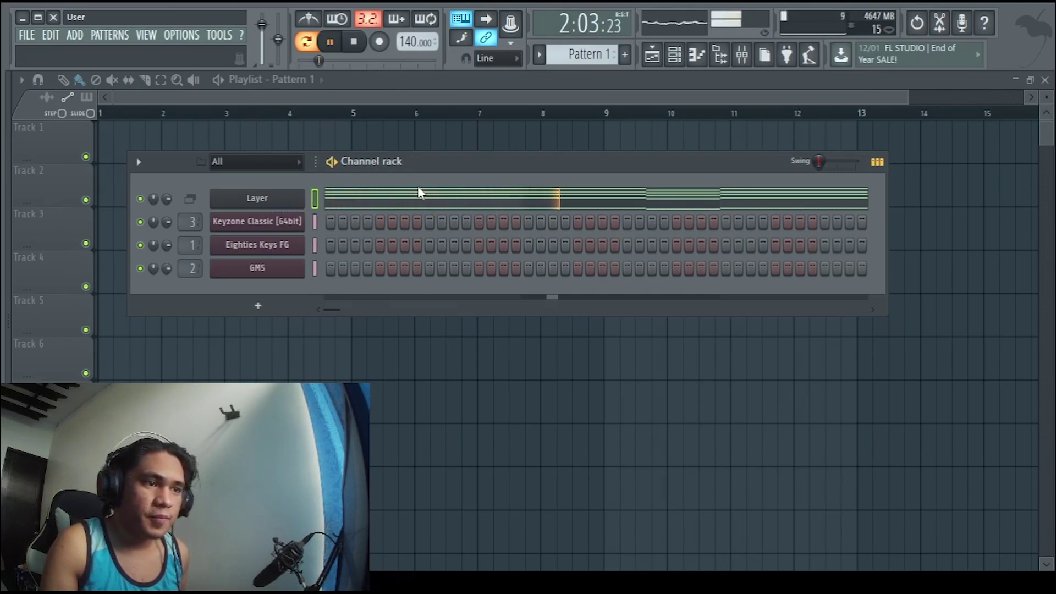
Open the piano roll of the Layer channel from its channel menu.
right_click(279, 198)
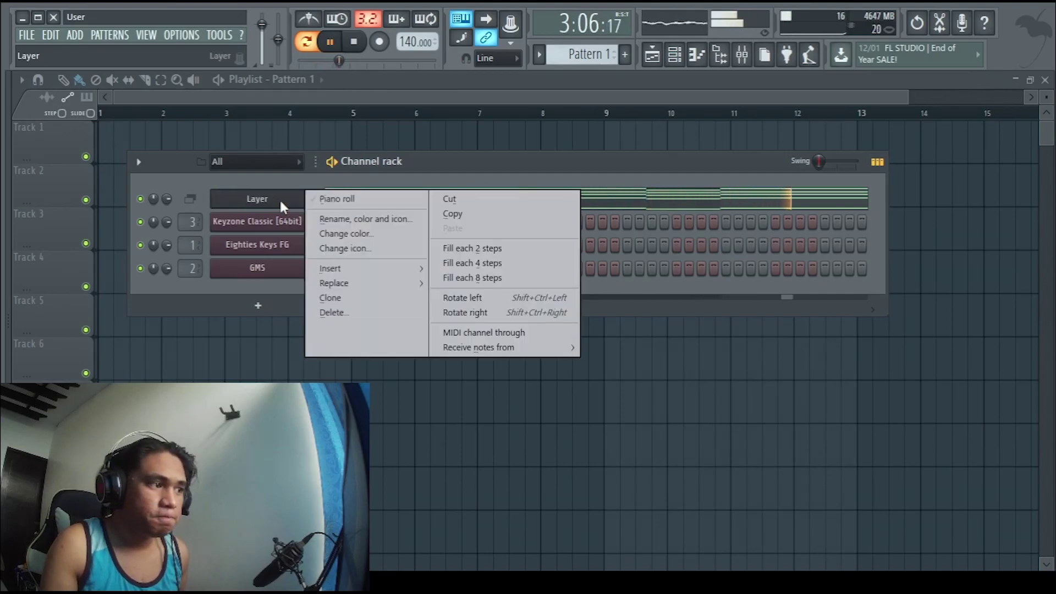
click(341, 200)
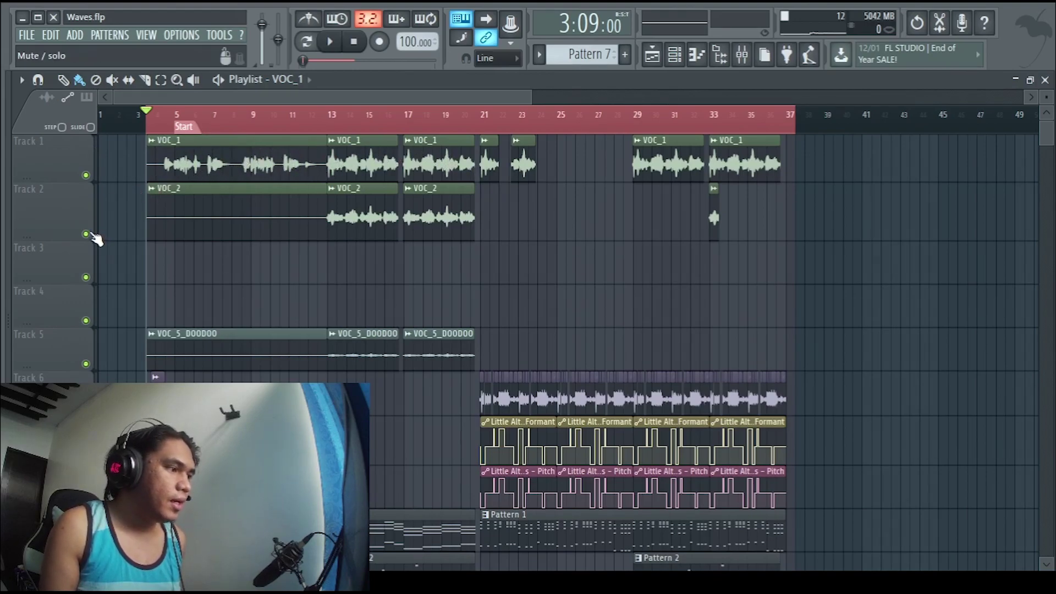
right_click(86, 175)
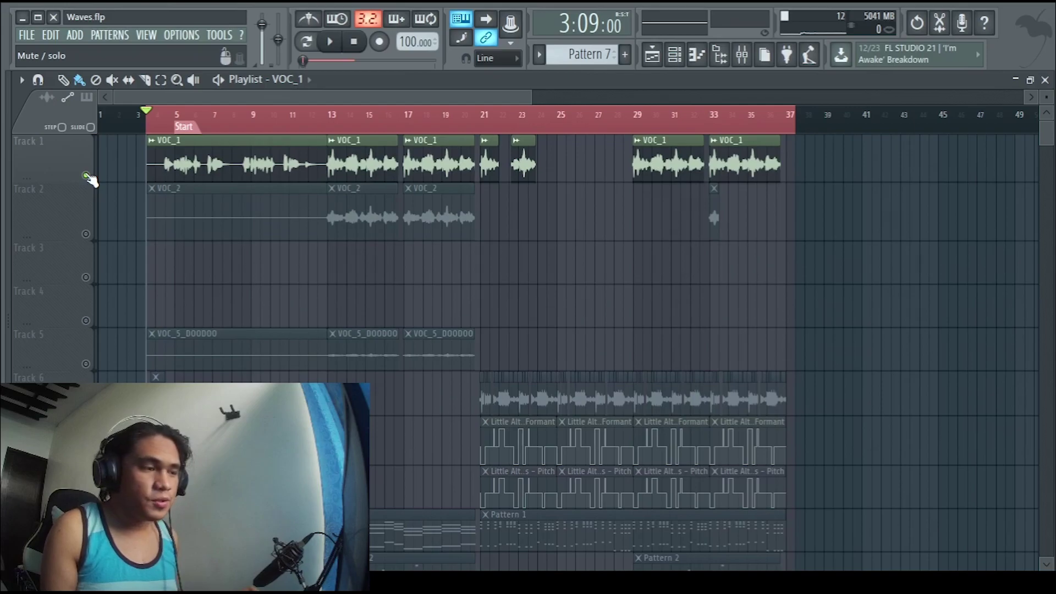
right_click(87, 176)
right_click(87, 177)
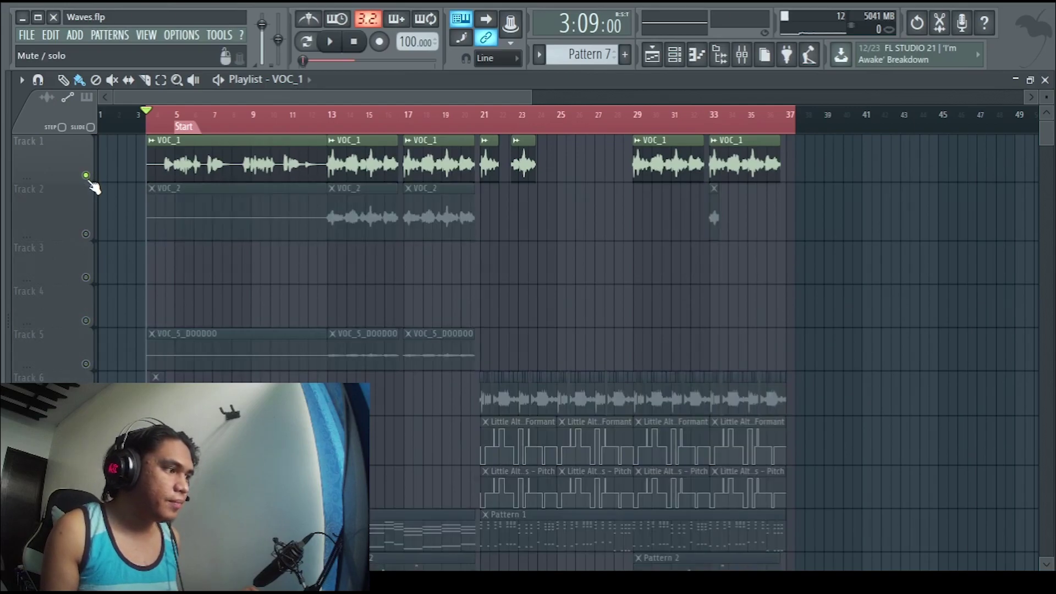
right_click(86, 176)
right_click(87, 176)
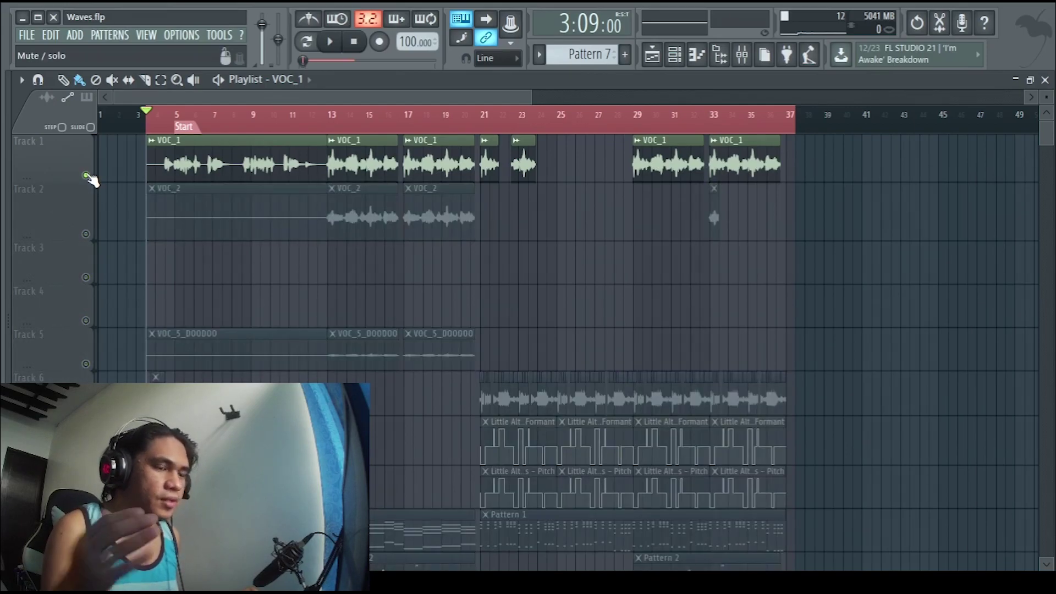
right_click(86, 176)
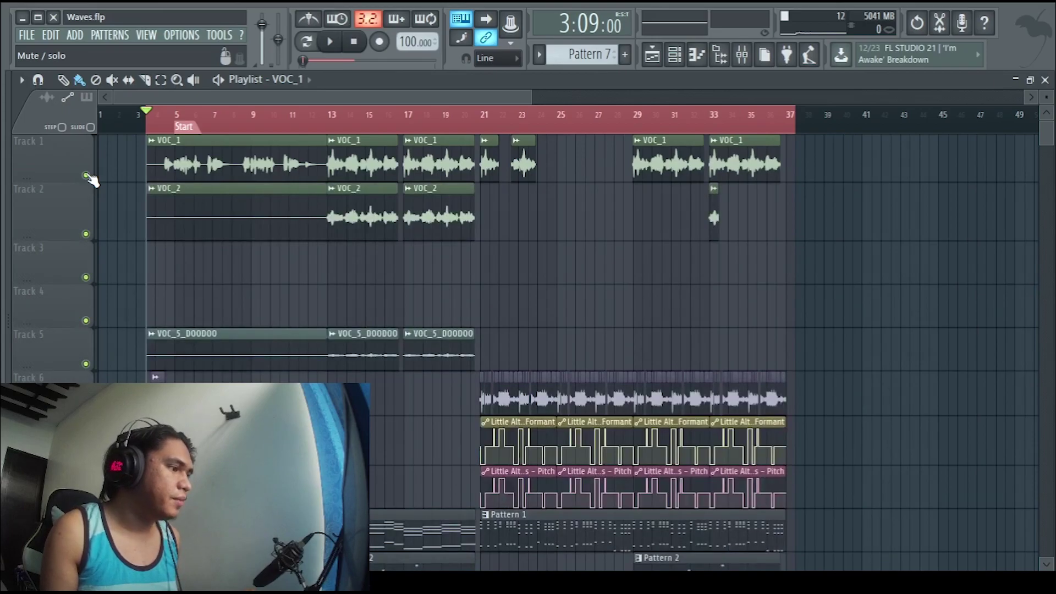
right_click(86, 234)
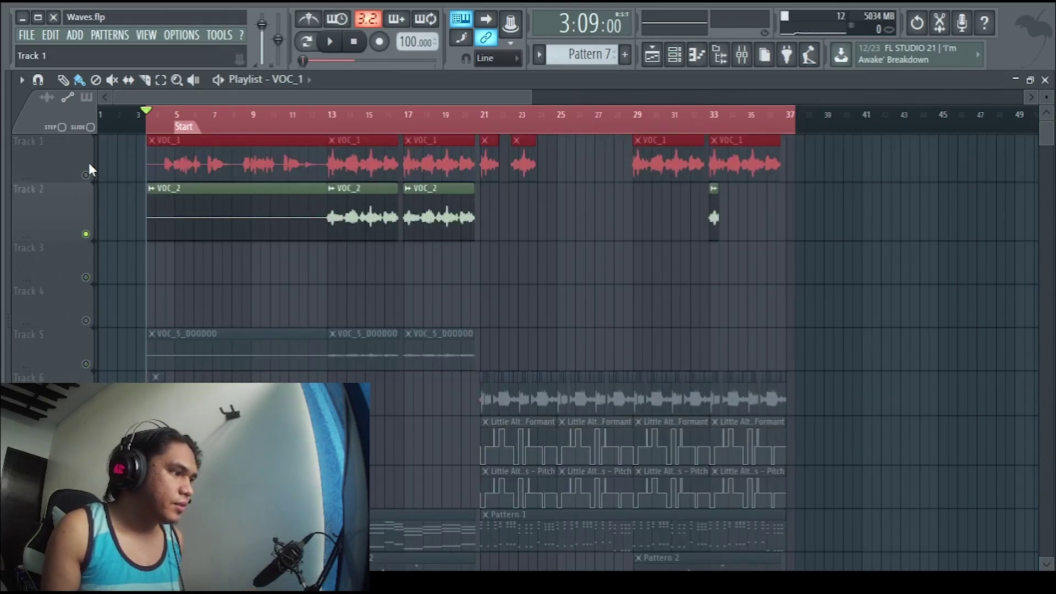
right_click(86, 175)
right_click(86, 321)
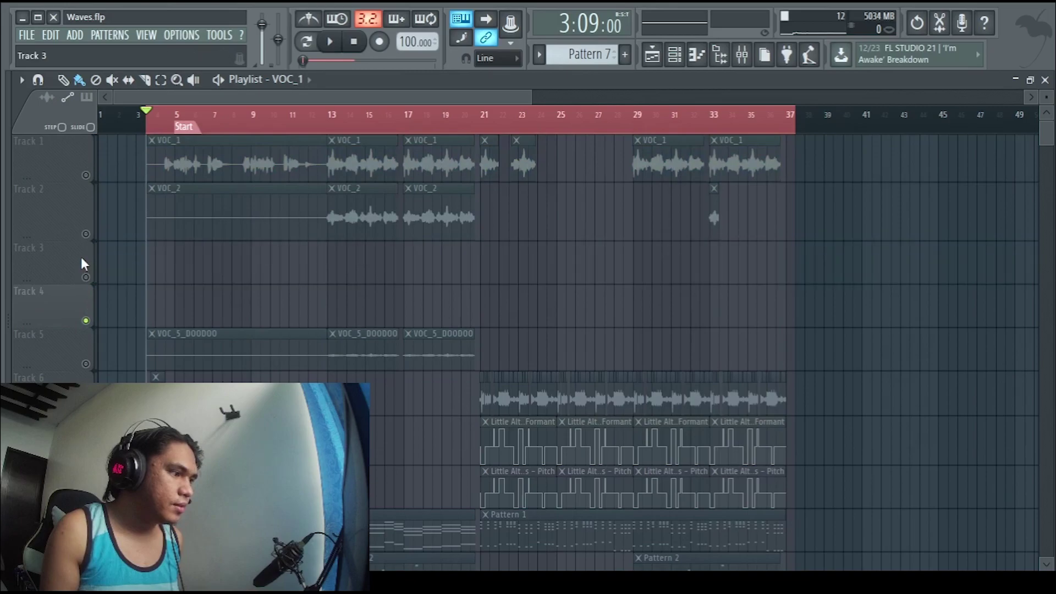
right_click(86, 233)
right_click(86, 175)
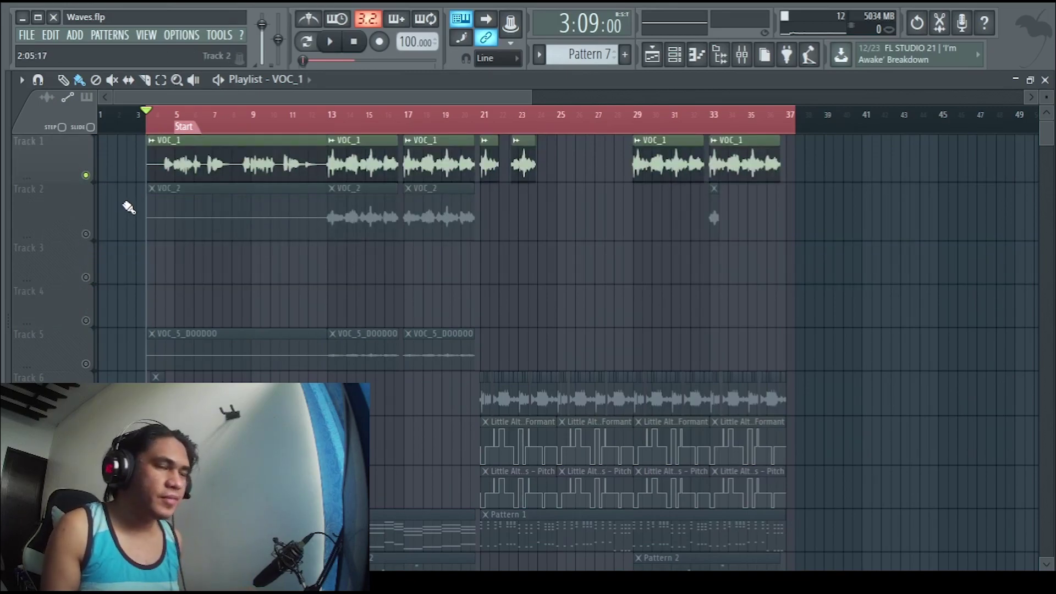
right_click(86, 175)
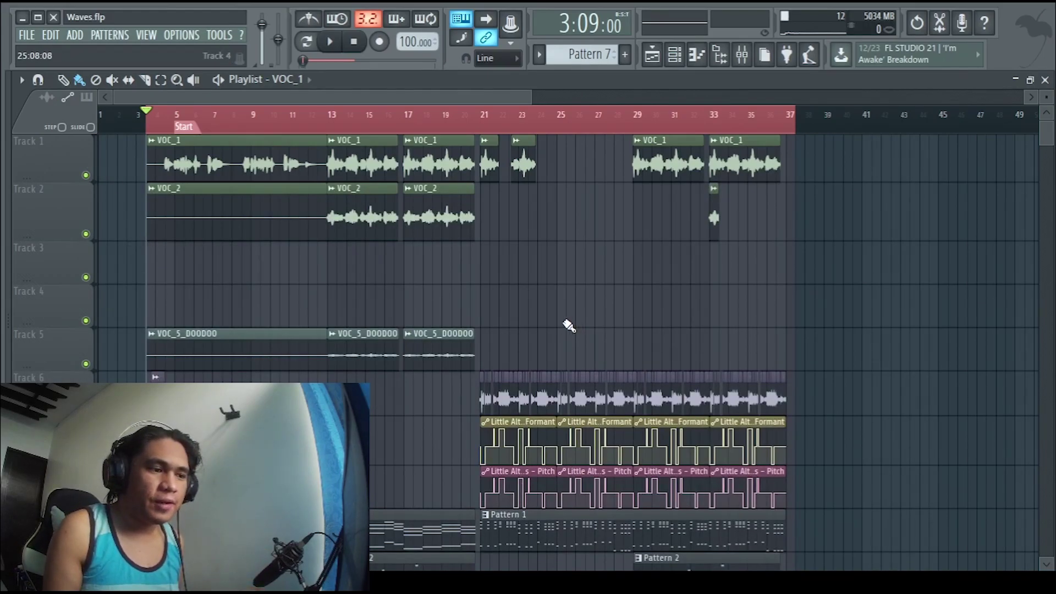
scroll(467, 259, down, 2)
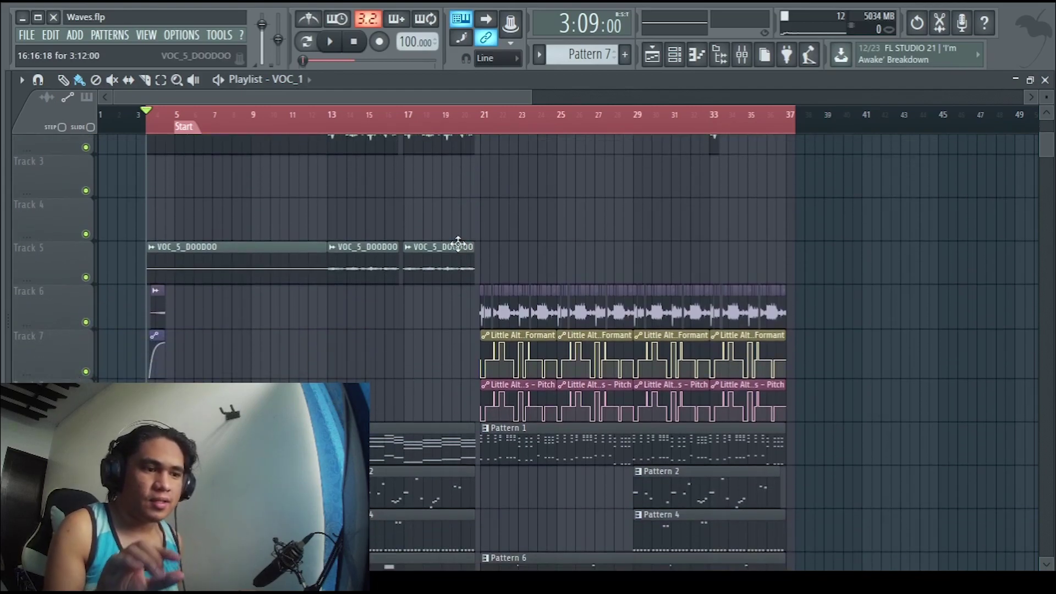
scroll(440, 266, down, 2)
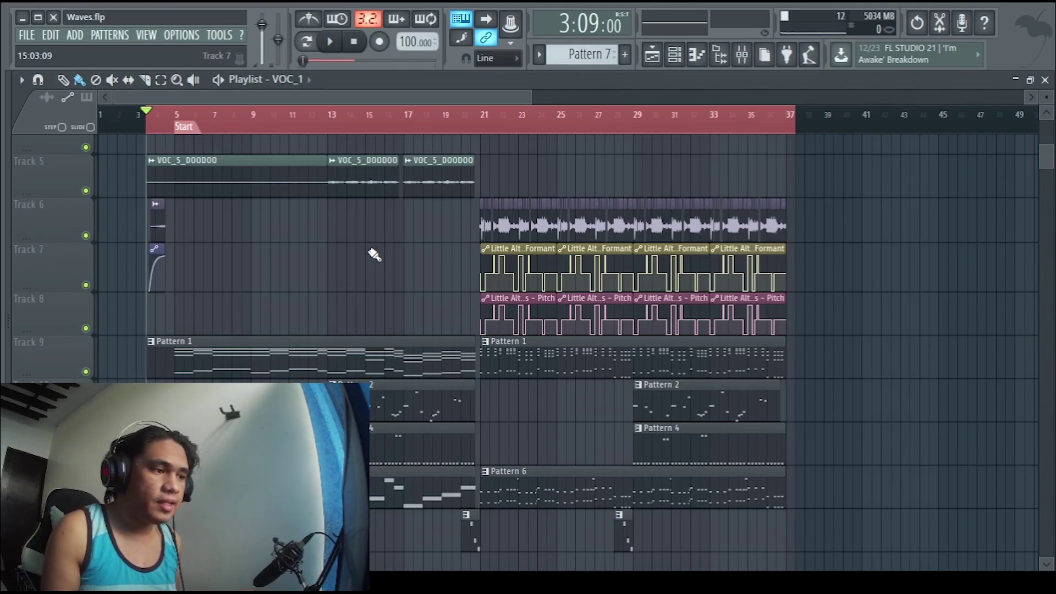
key(t)
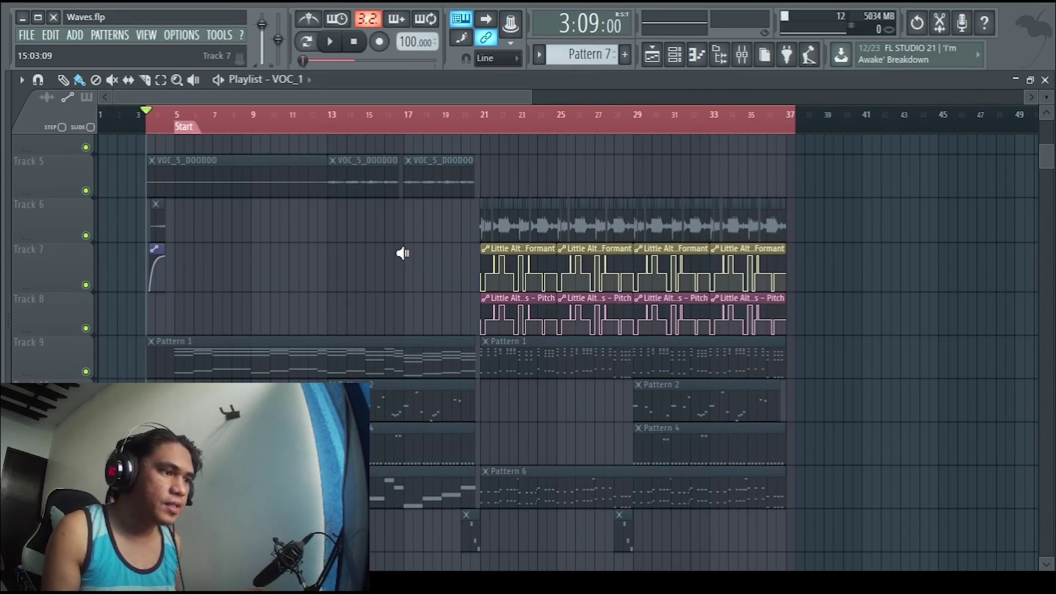
drag(408, 182, 435, 180)
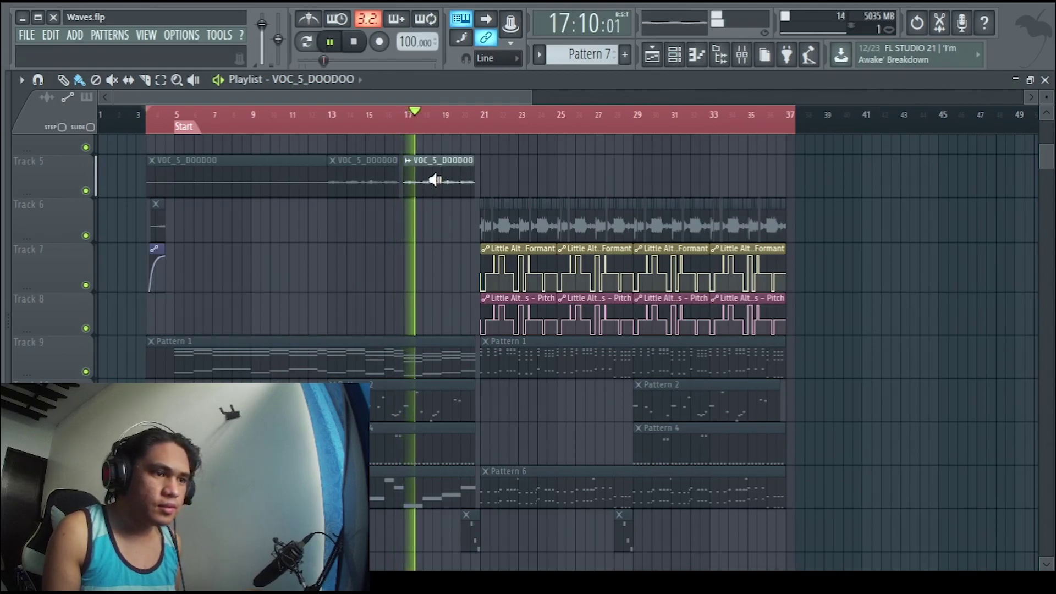
click(403, 372)
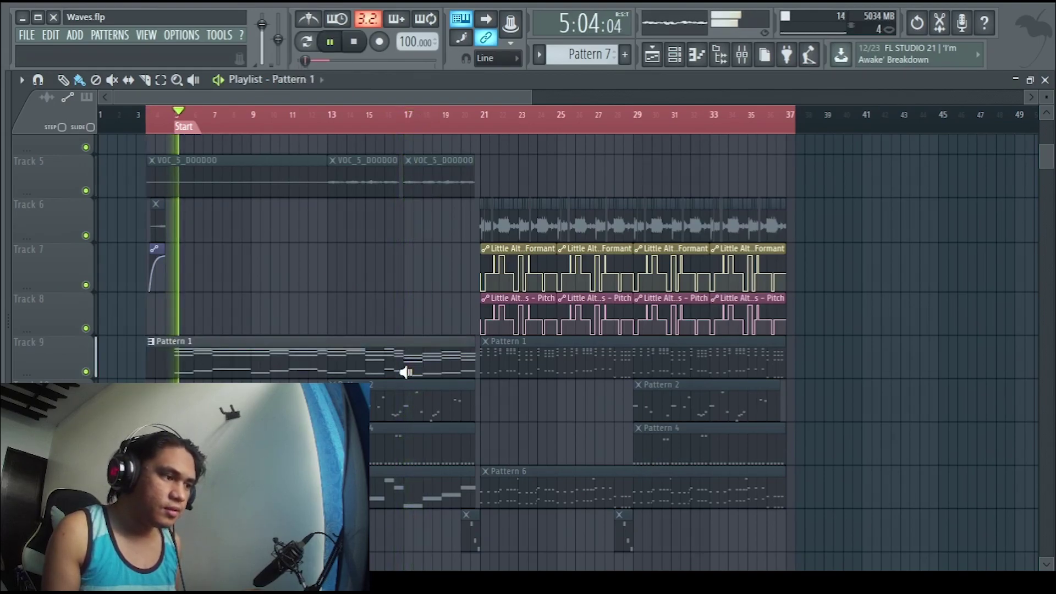
click(406, 407)
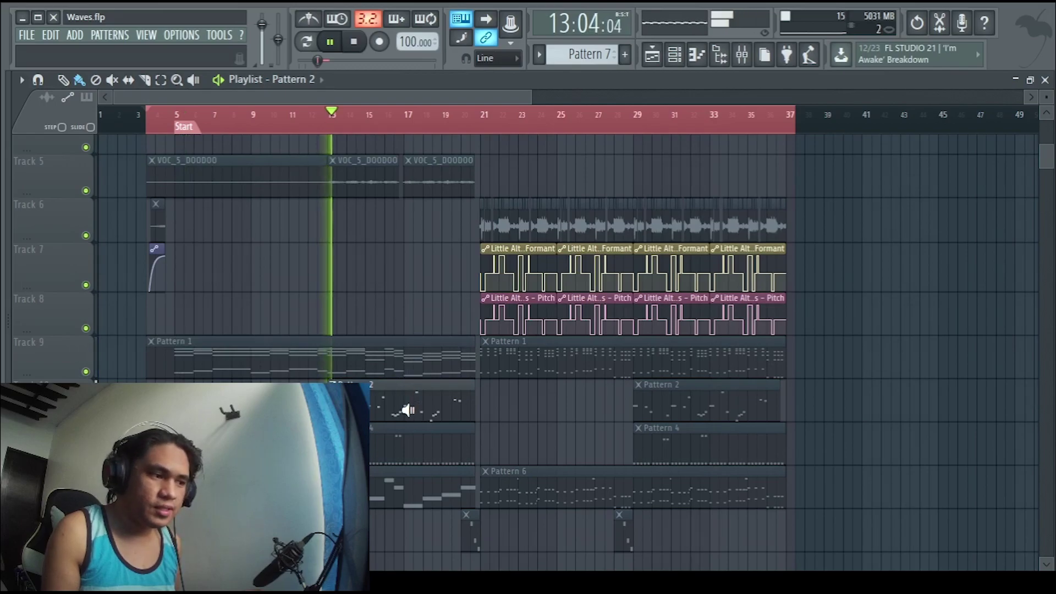
click(401, 448)
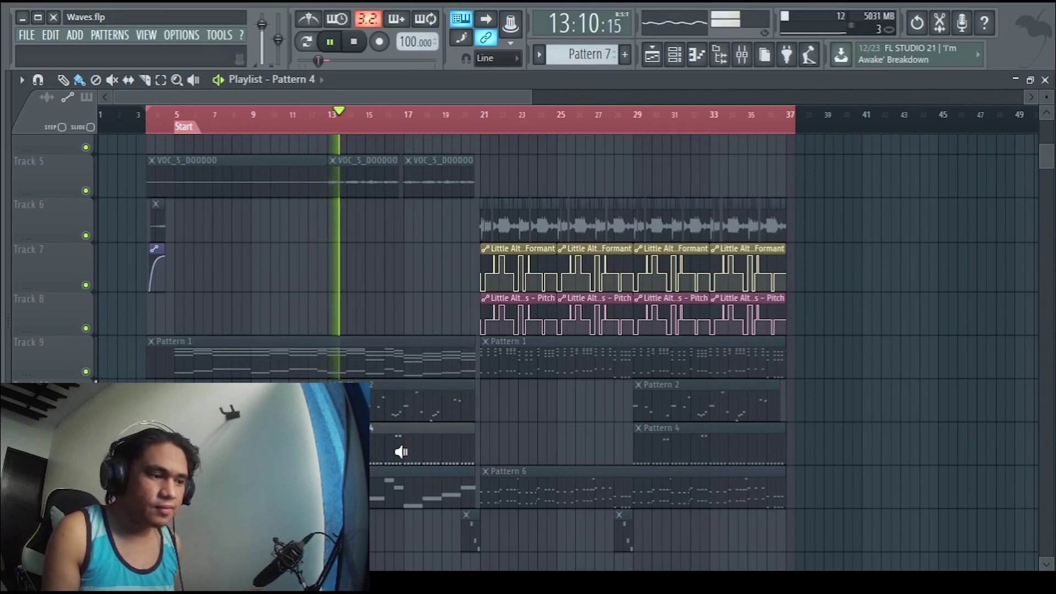
click(389, 487)
key(space)
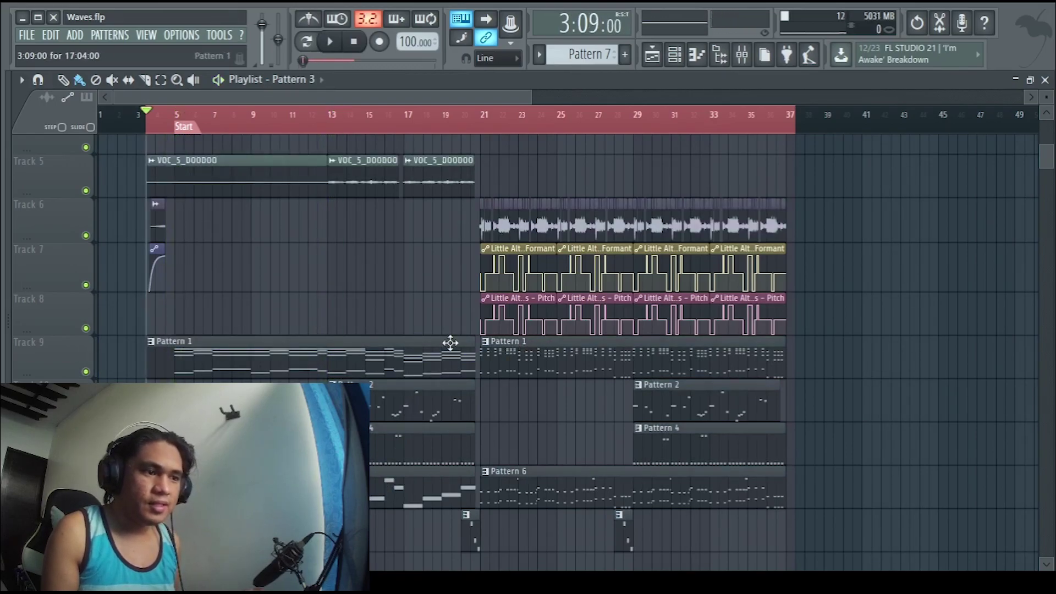
scroll(421, 283, up, 3)
key(space)
key(space)
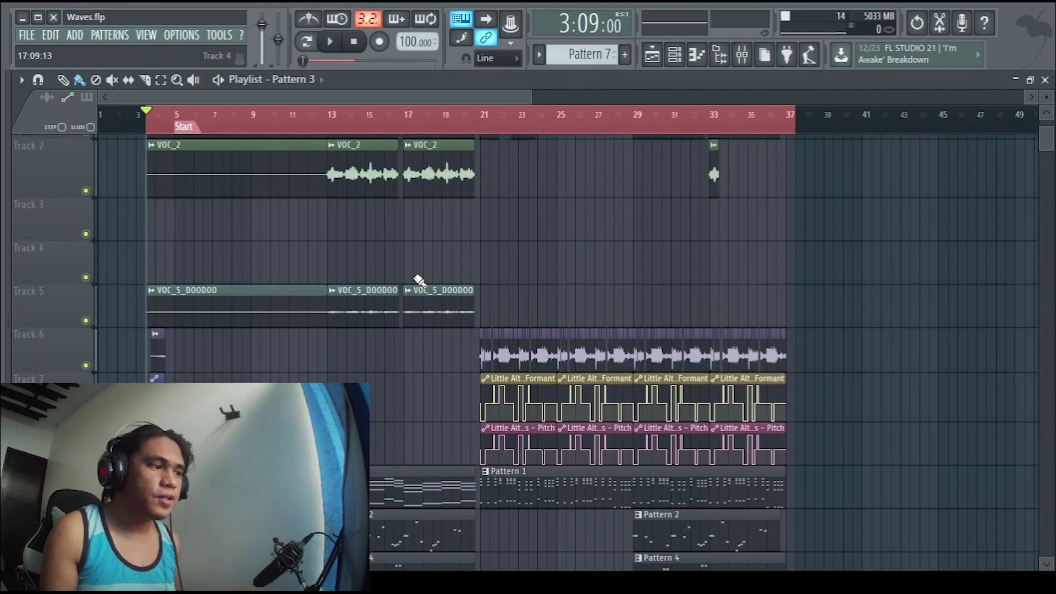
scroll(419, 281, up, 1)
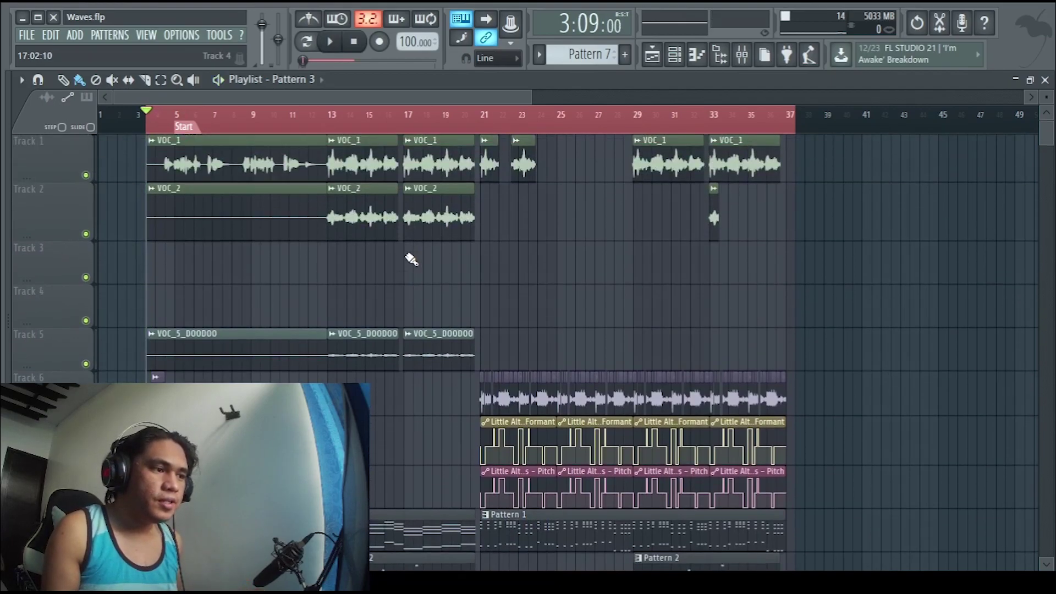
Set the song position to bar 7 and Alt+right-click preview the VOC_2 and VOC_1 clips.
click(219, 117)
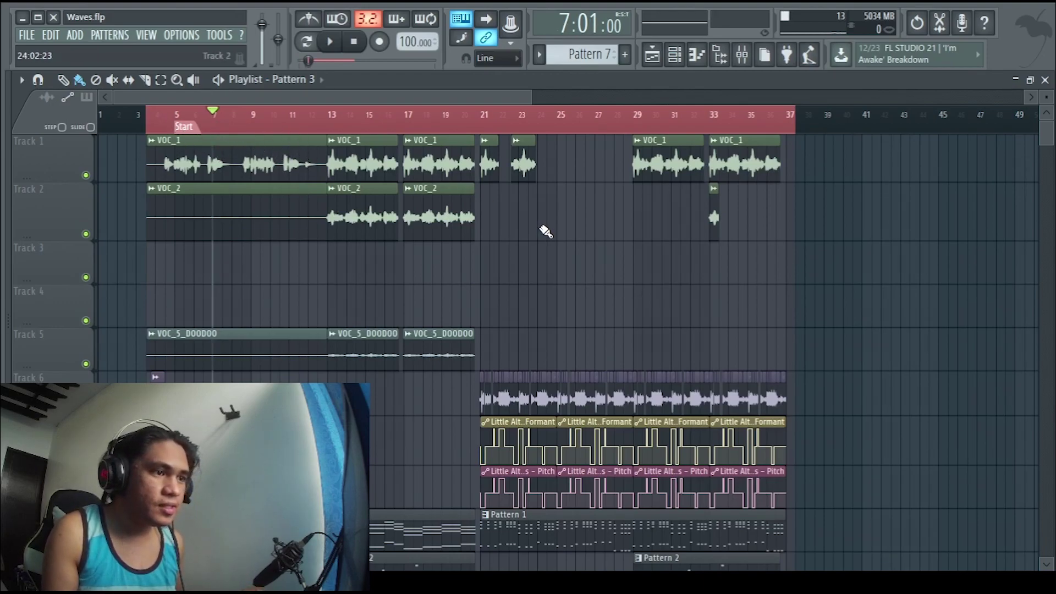
click(429, 215)
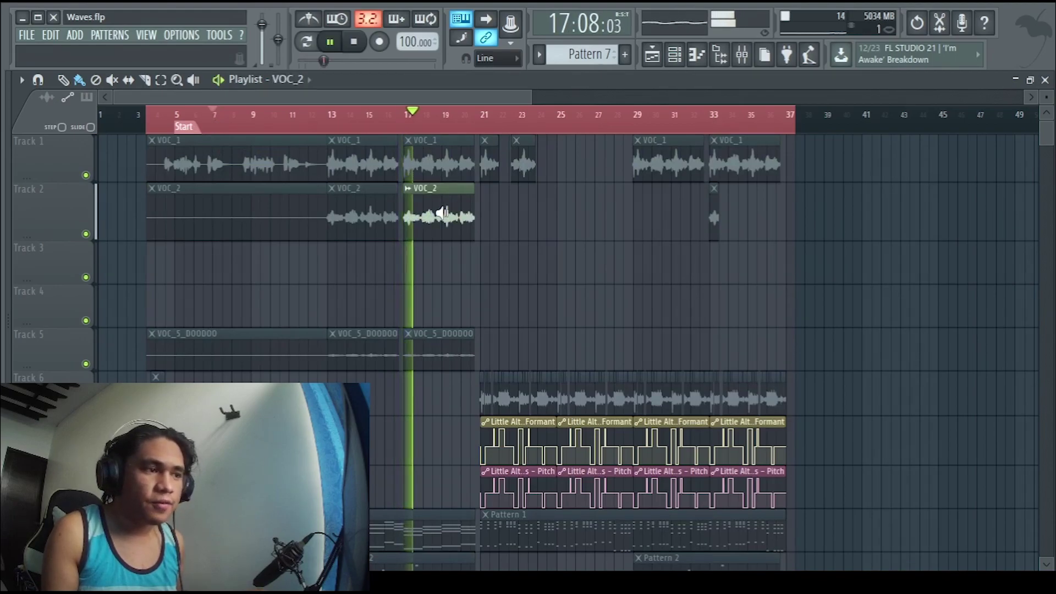
click(523, 162)
click(638, 168)
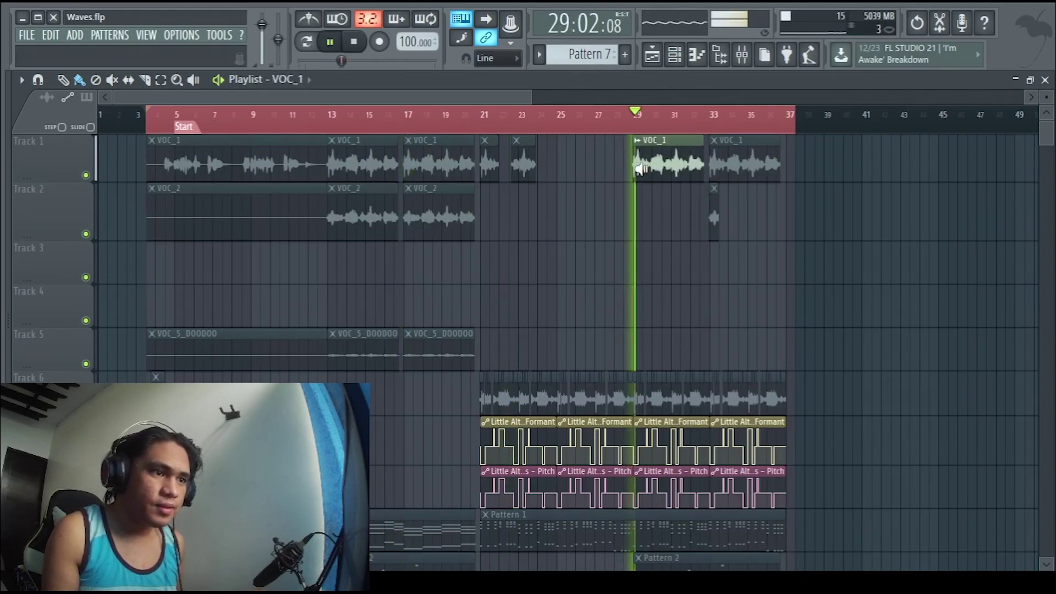
Stop playback, move the song position to bar 5, and solo Track 1.
key(space)
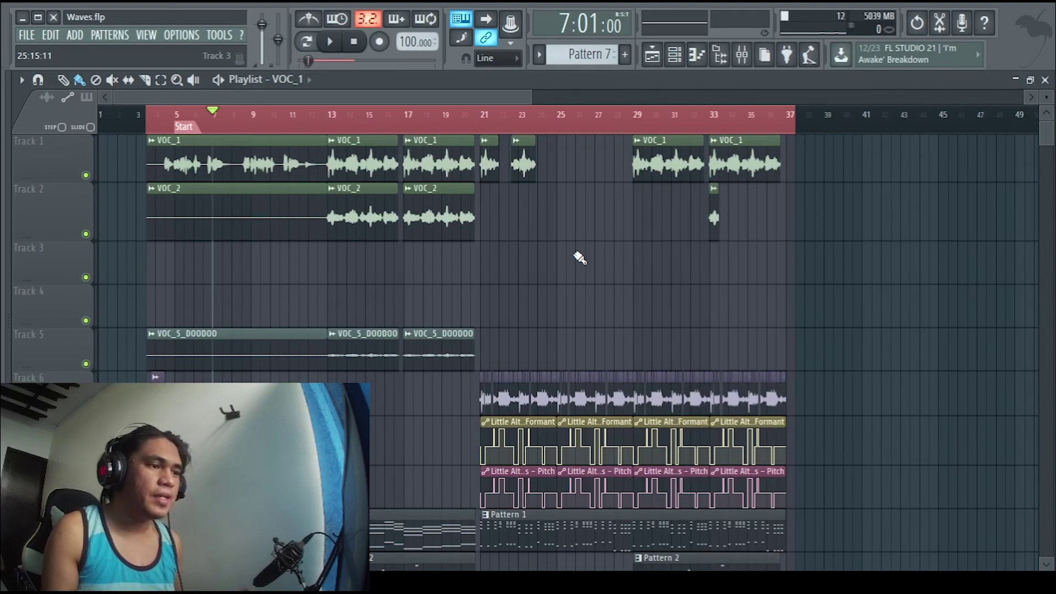
click(181, 114)
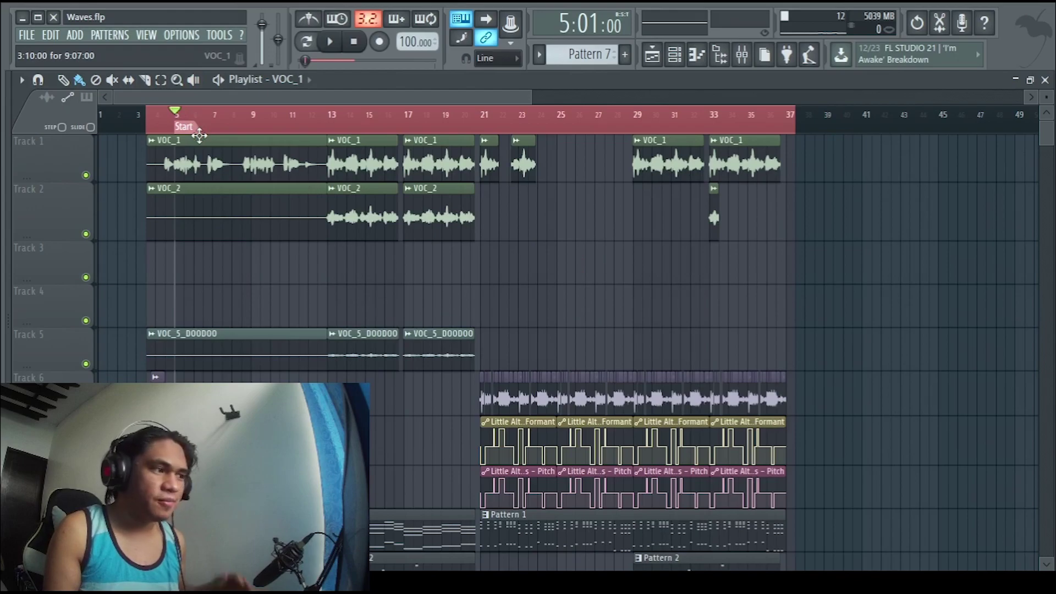
right_click(86, 176)
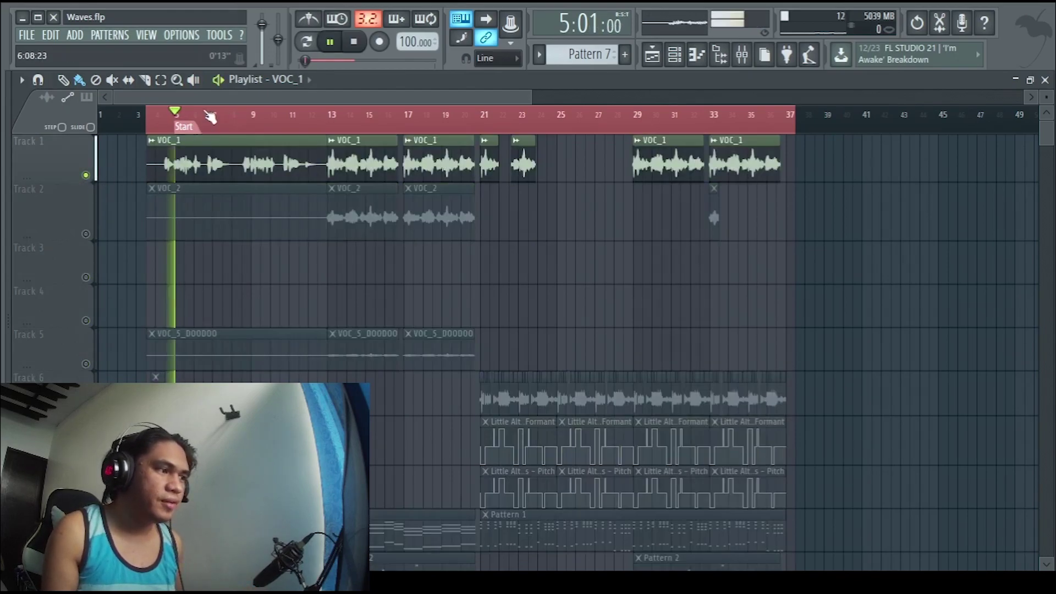